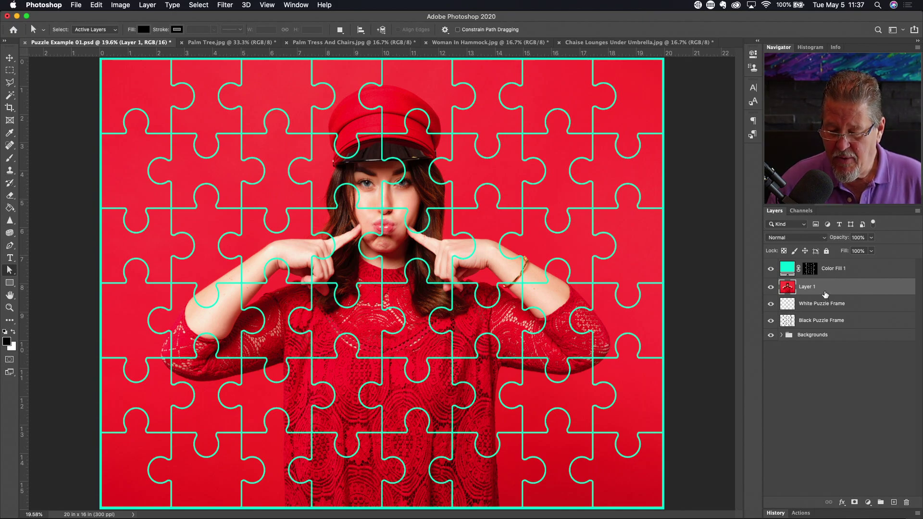
Move Layer 1 below the Black Puzzle Frame layer and toggle the fill and frame layers' visibility to compare the puzzle outline colours.
drag(825, 292, 829, 328)
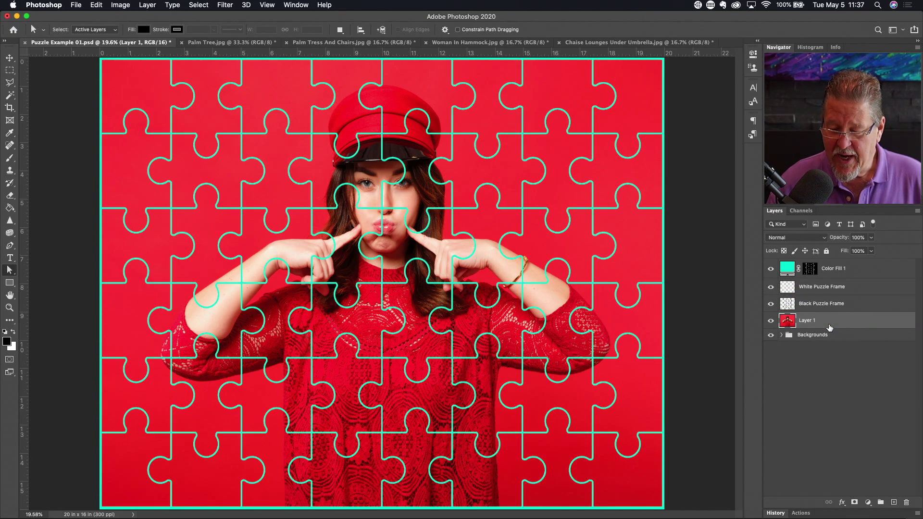
click(771, 269)
click(771, 287)
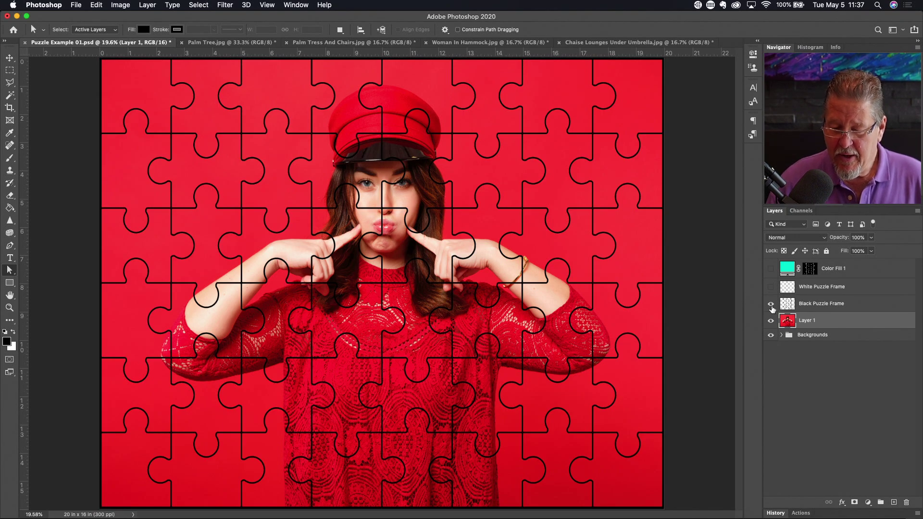
click(772, 305)
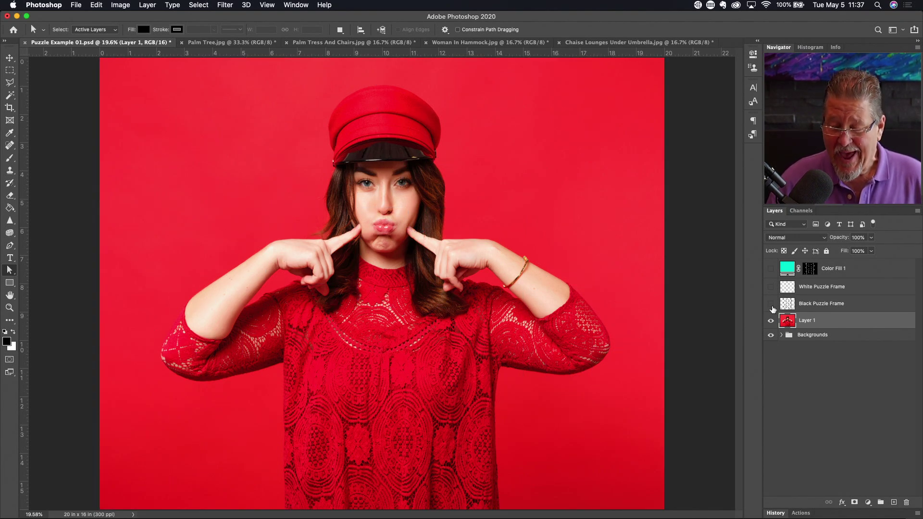
click(771, 305)
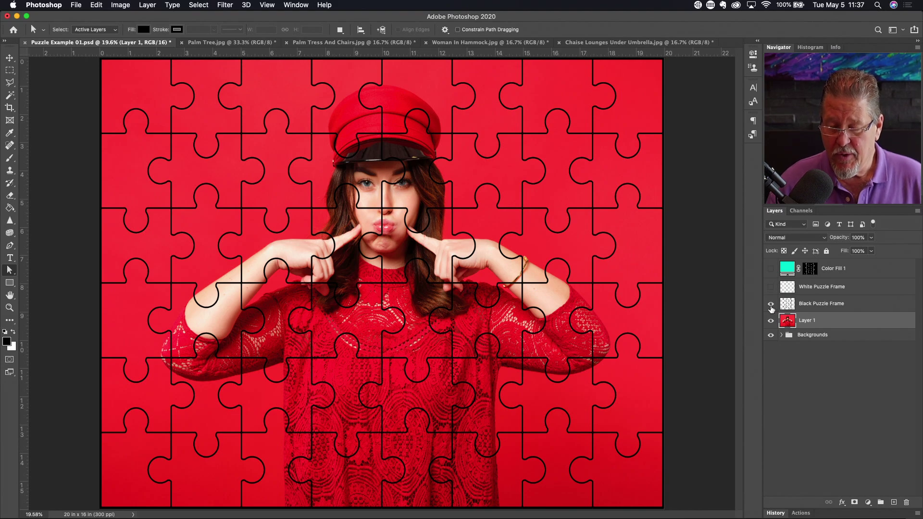
click(771, 288)
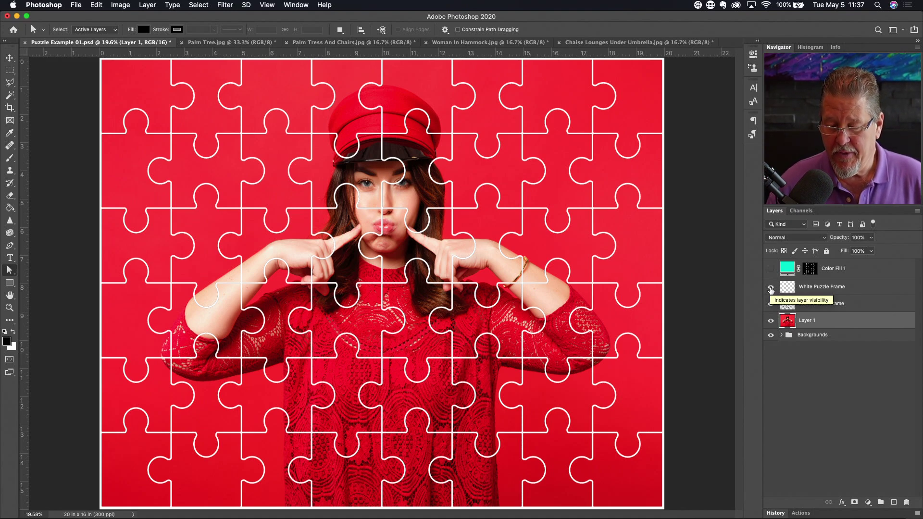
click(771, 271)
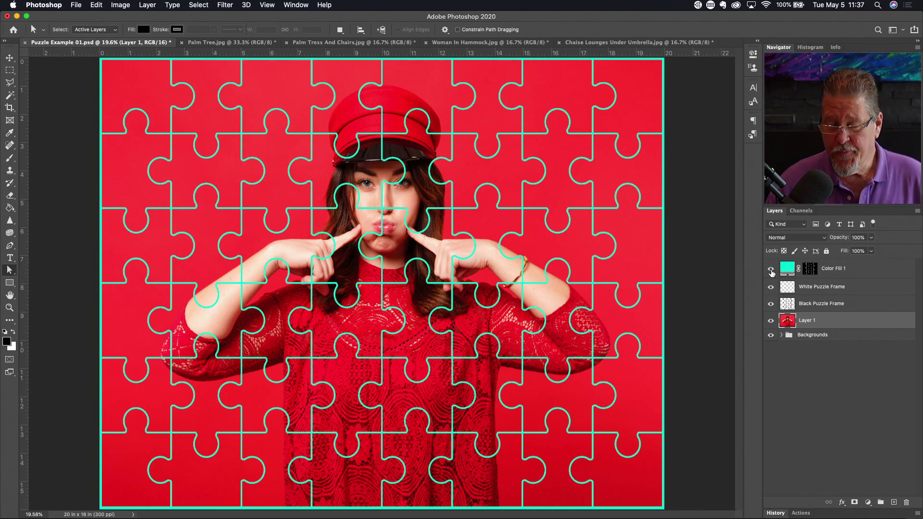
Move Layer 1 above Color Fill 1 and clip the photo to that fill layer with a clipping mask.
drag(838, 321, 841, 268)
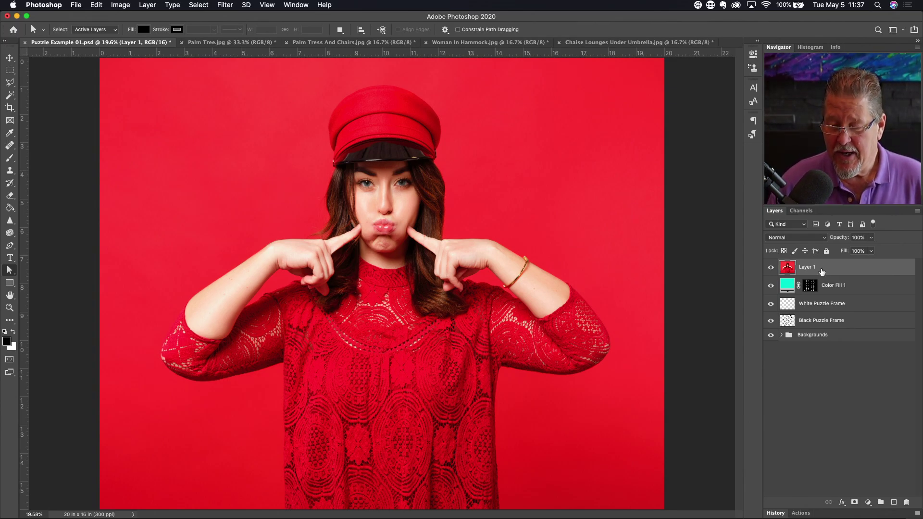
right_click(823, 271)
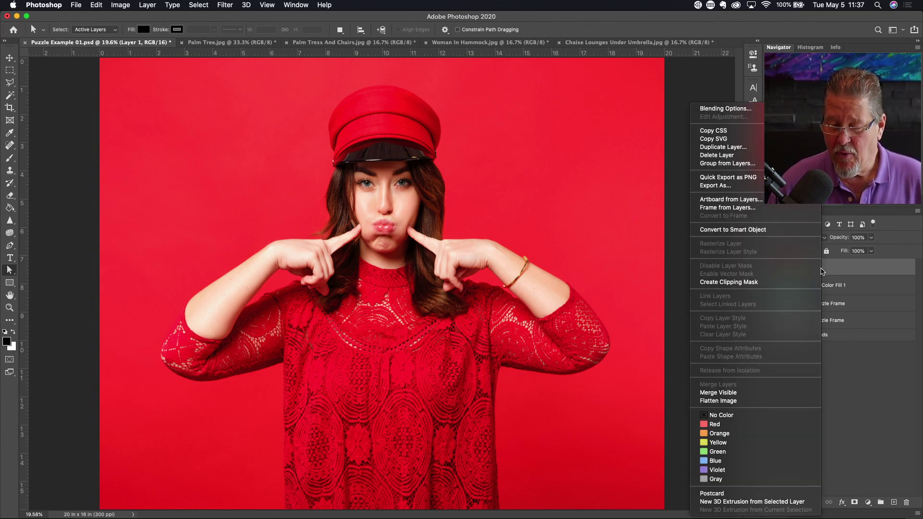
click(774, 287)
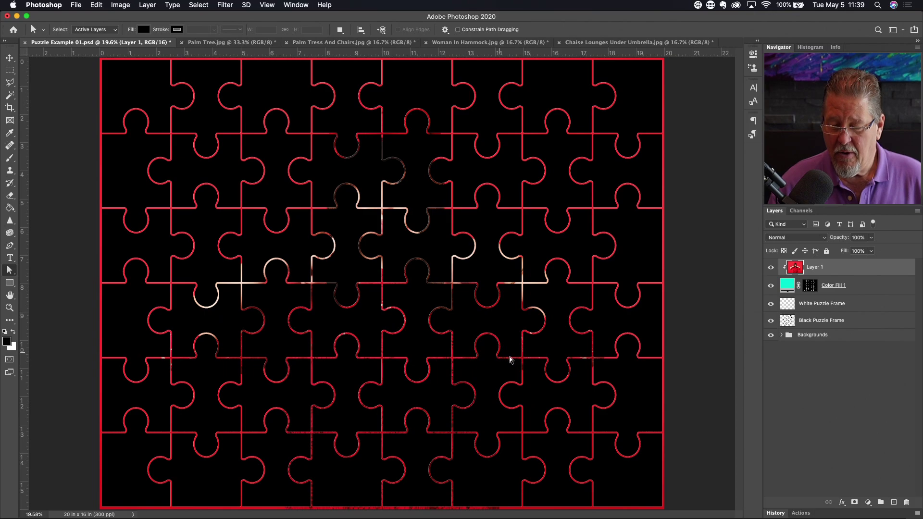
Preview the photo-filled puzzle outlines over the transparent, white and black backgrounds in the Backgrounds group by toggling their visibility.
click(771, 335)
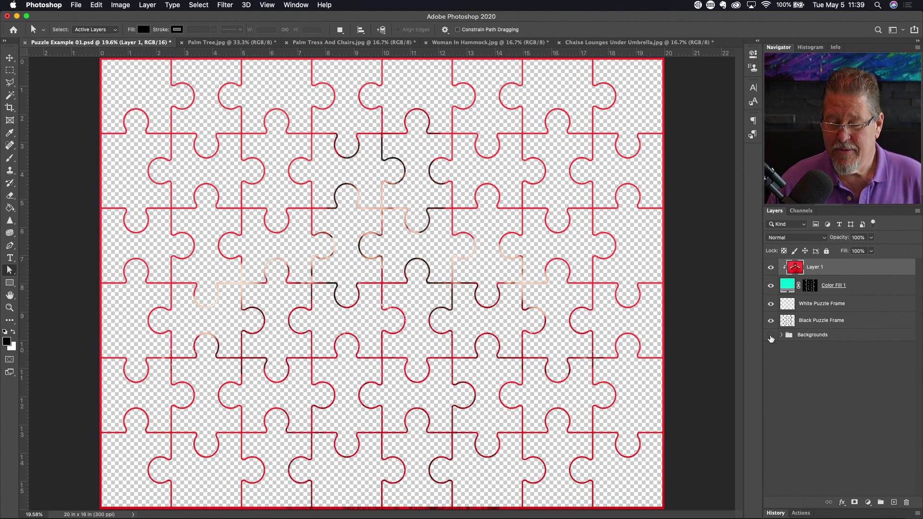
click(782, 335)
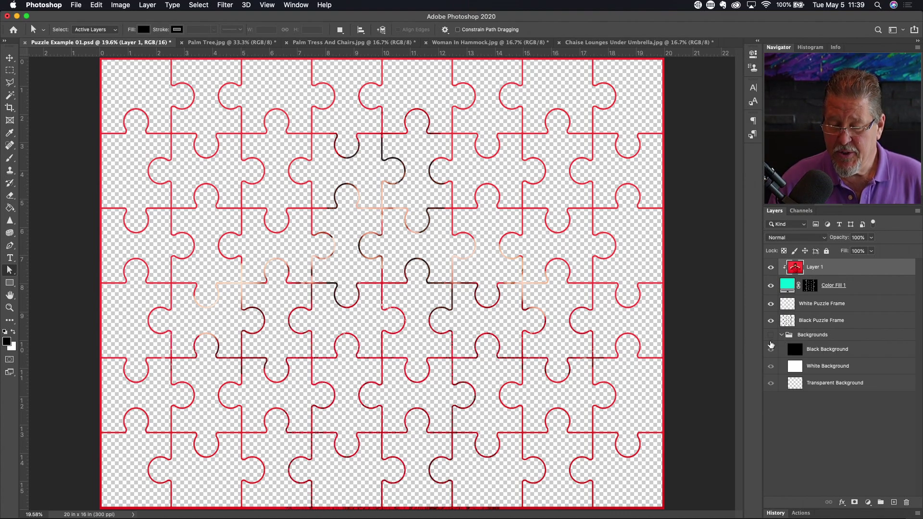
click(771, 335)
click(771, 350)
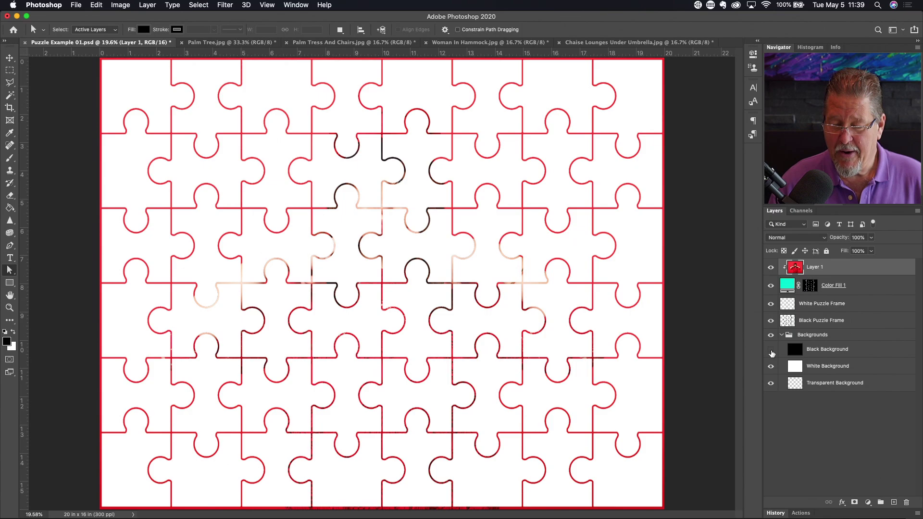
click(771, 367)
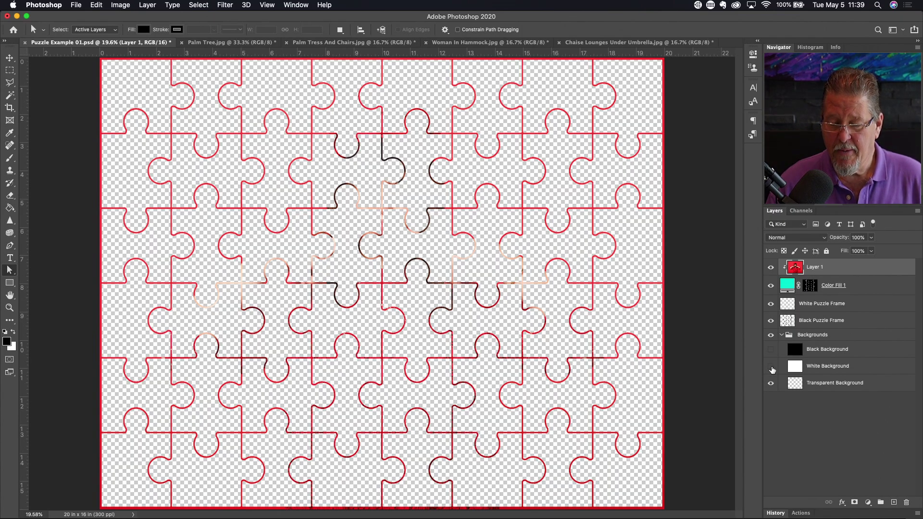
click(772, 367)
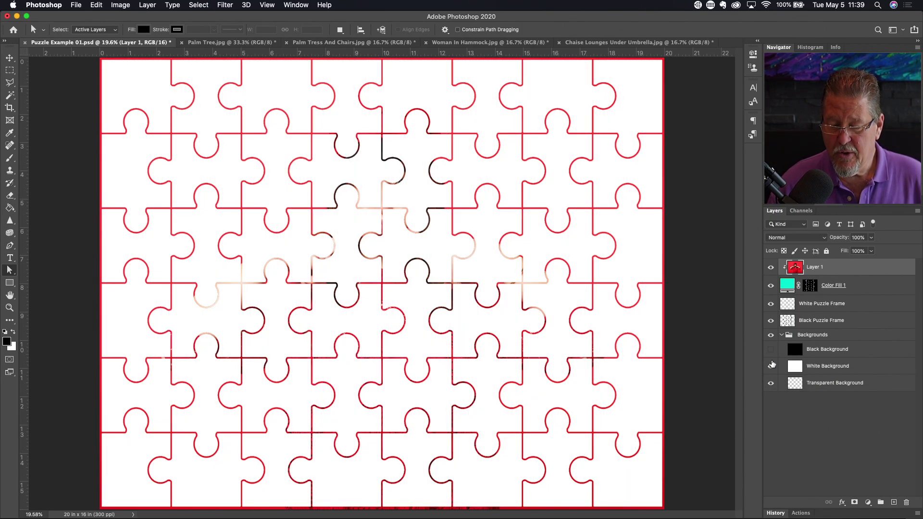
click(771, 351)
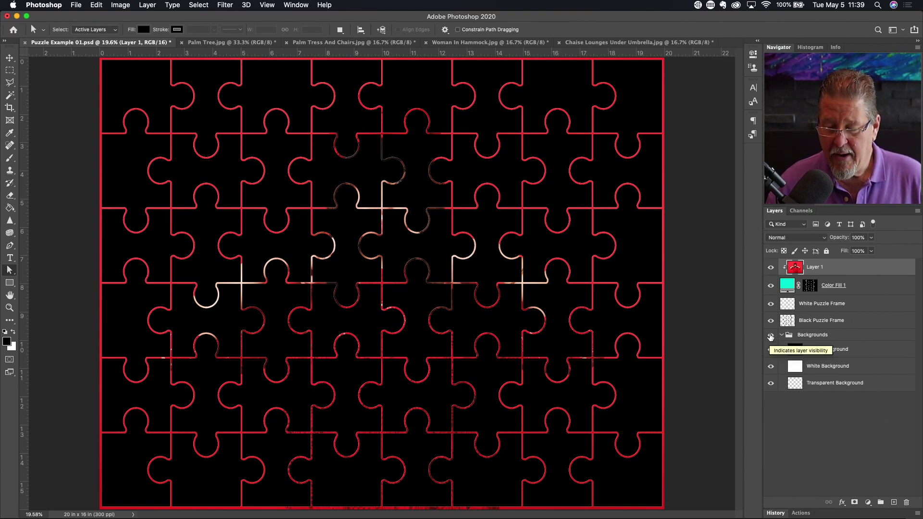
click(771, 336)
click(771, 336)
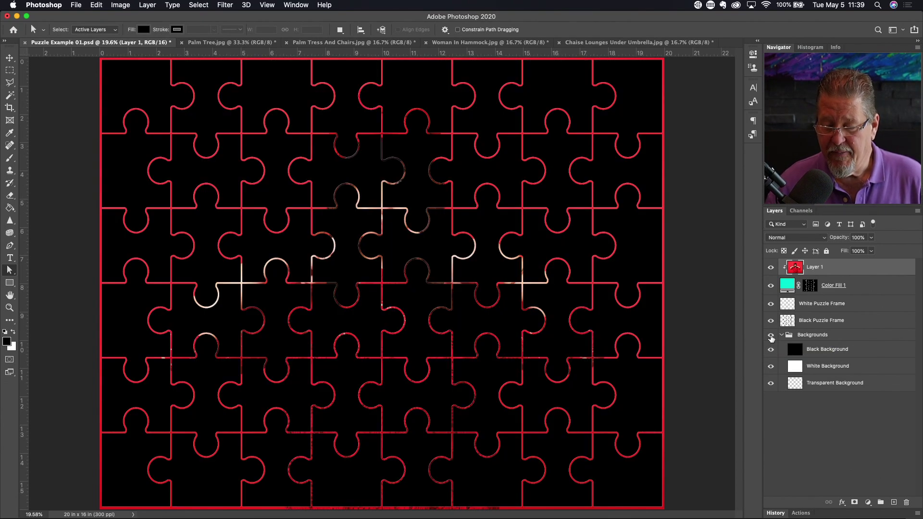
click(782, 335)
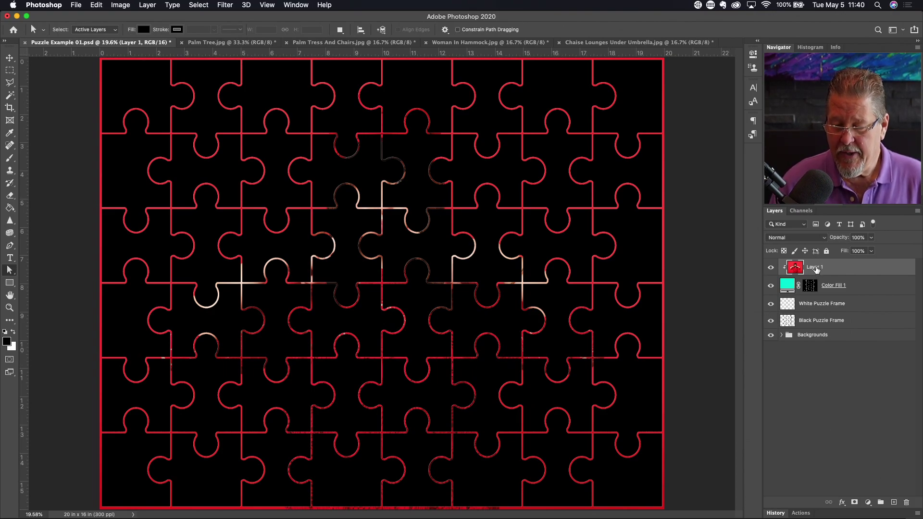
Move Layer 1 directly below Color Fill 1 to release it from the clipping mask.
drag(816, 270, 817, 294)
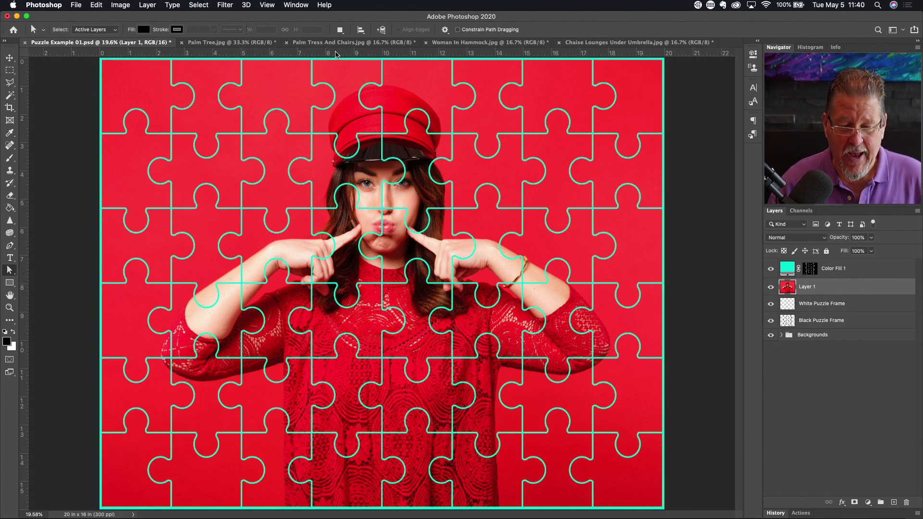
Look through the open palm tree, beach chairs, hammock and chaise lounge photos, and return to the Puzzle Example 01.psd document.
click(249, 42)
click(339, 43)
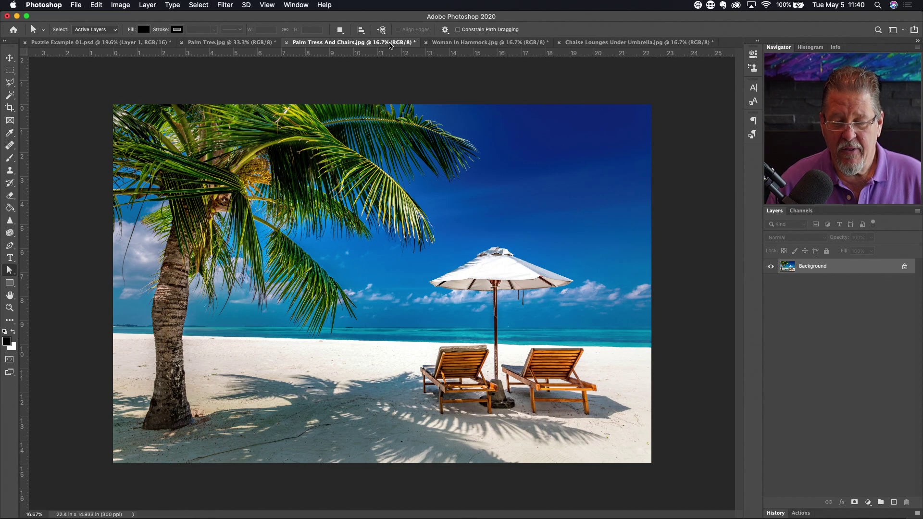
click(488, 42)
click(616, 44)
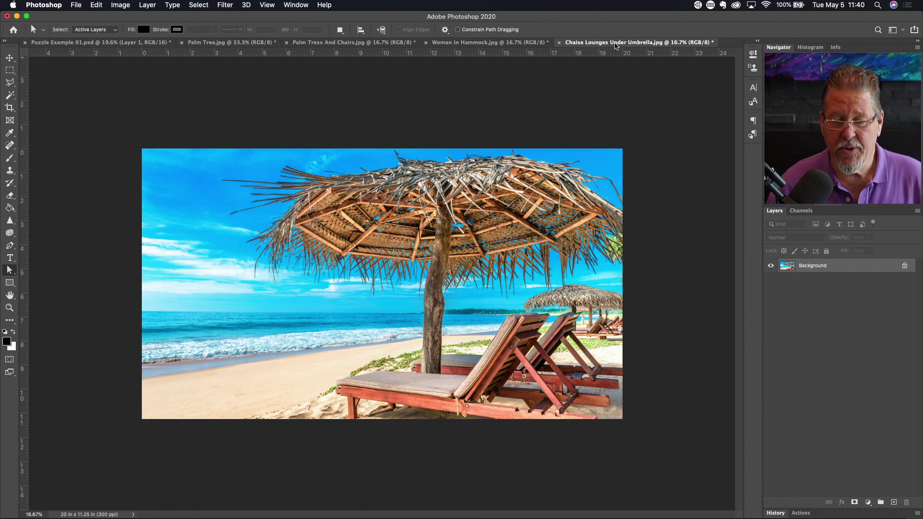
click(449, 42)
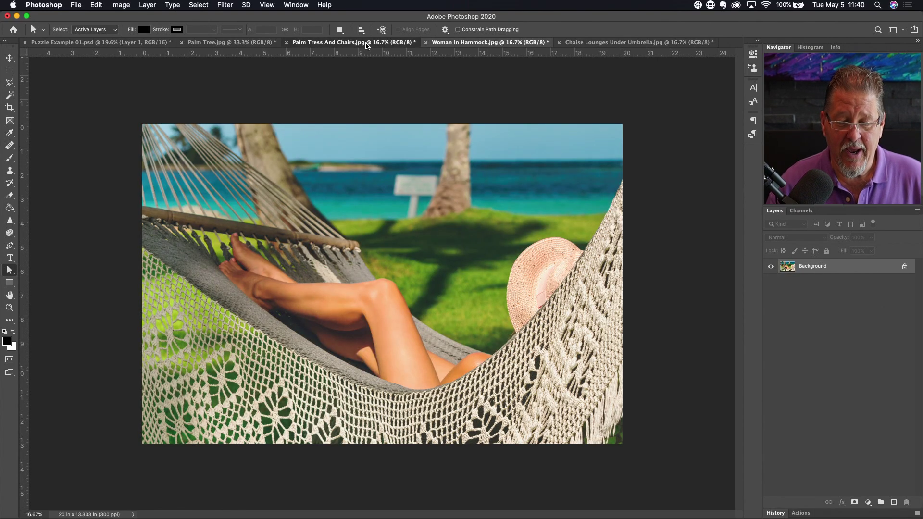
click(366, 44)
click(247, 45)
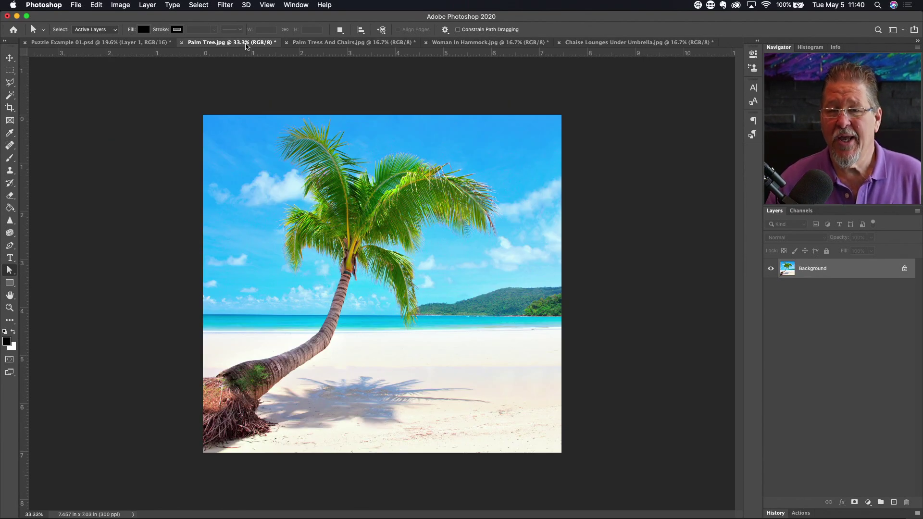
click(93, 44)
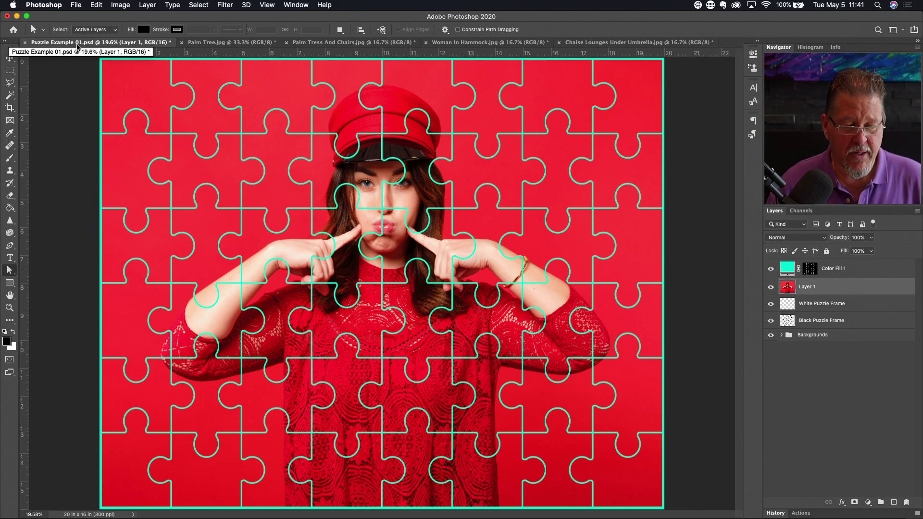
Save the puzzle document on the computer as Puzzle Example 02.psd in Photoshop format, with Maximize Compatibility on.
click(76, 5)
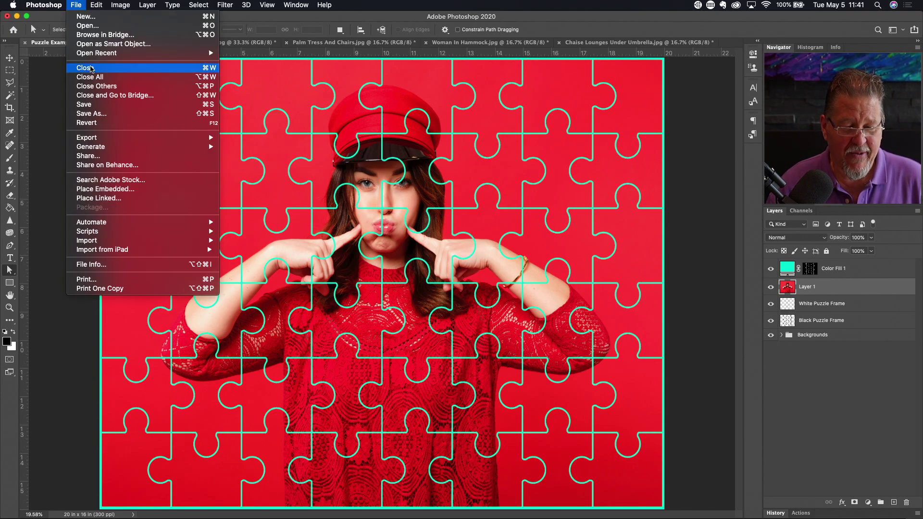
click(99, 114)
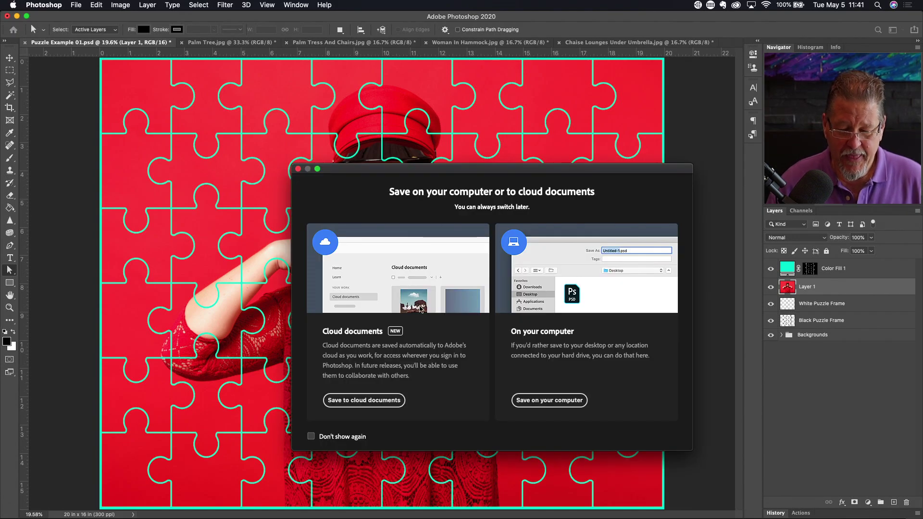
click(556, 403)
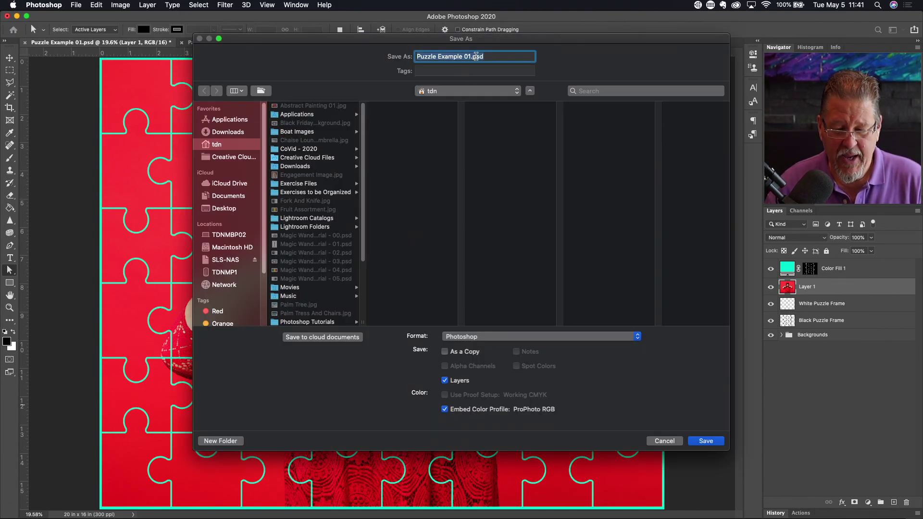
click(470, 56)
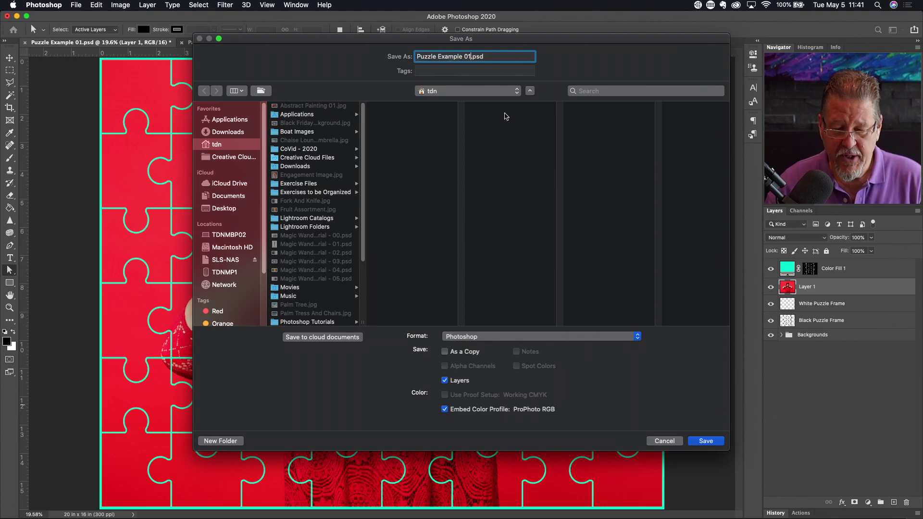
key(BackSpace)
text(2)
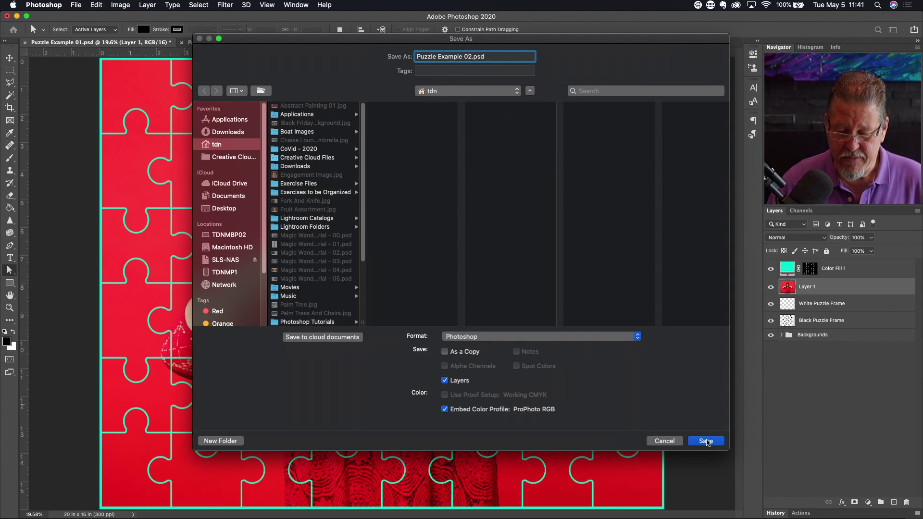
click(706, 441)
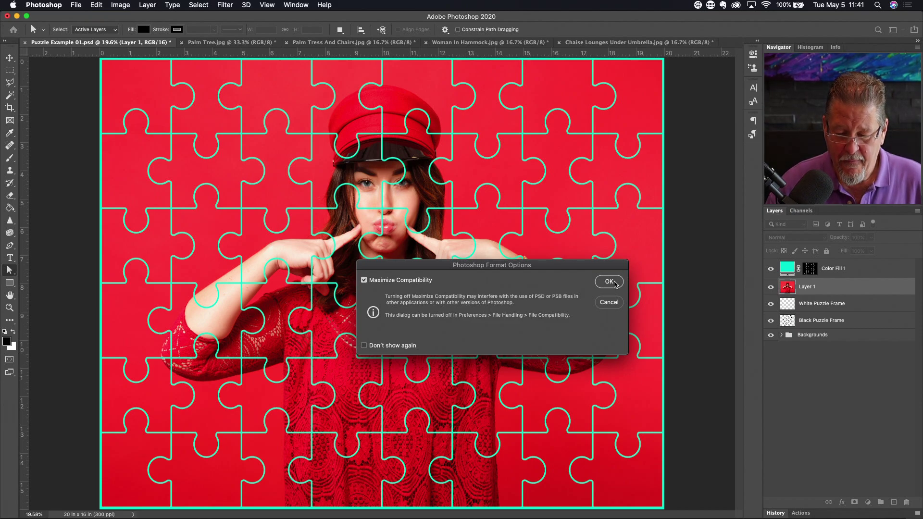
click(607, 281)
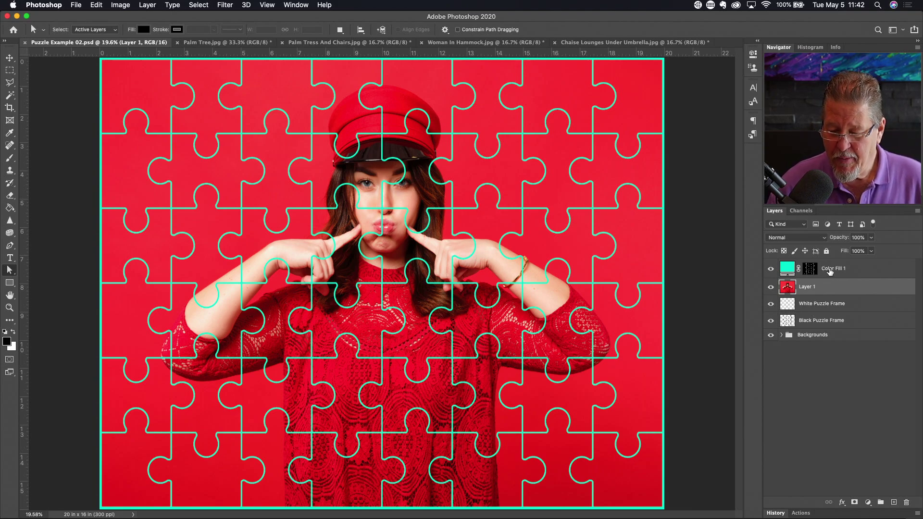
Make Color Fill 1 the active layer and set the Magic Wand tool to Sample All Layers.
click(830, 272)
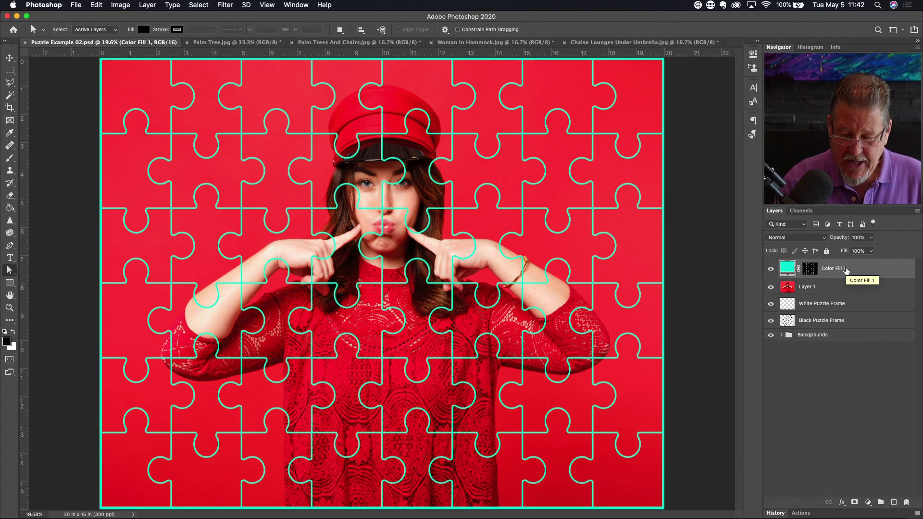
key(w)
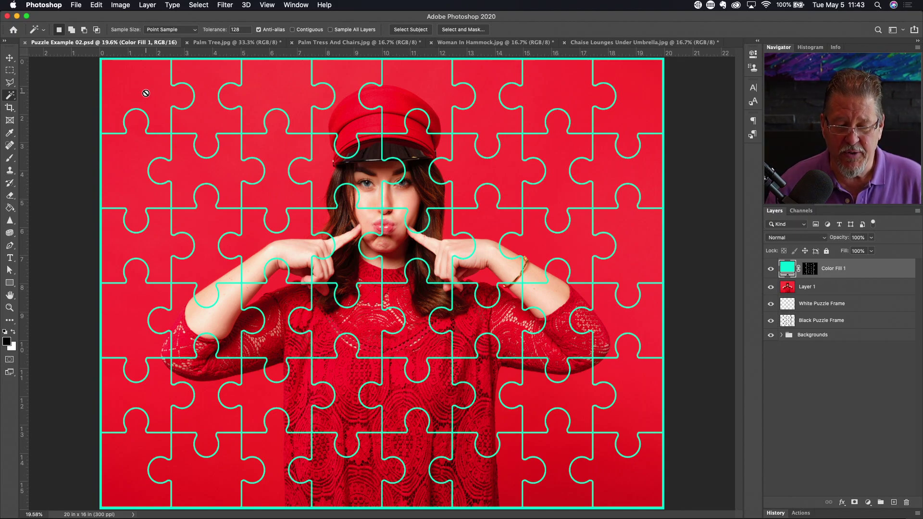
click(330, 29)
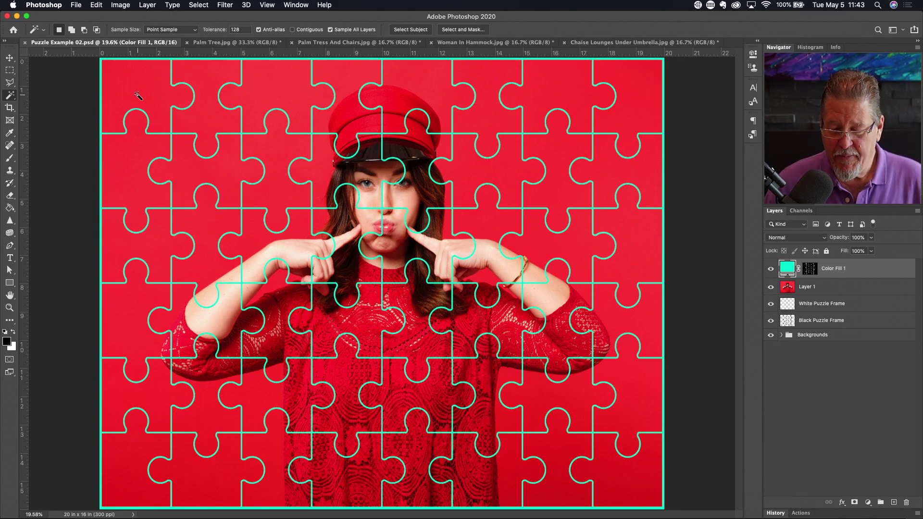
Hide Layer 1 and, with the Magic Wand's Contiguous option on, replace the all-pieces selection with only the top-left puzzle piece.
click(771, 289)
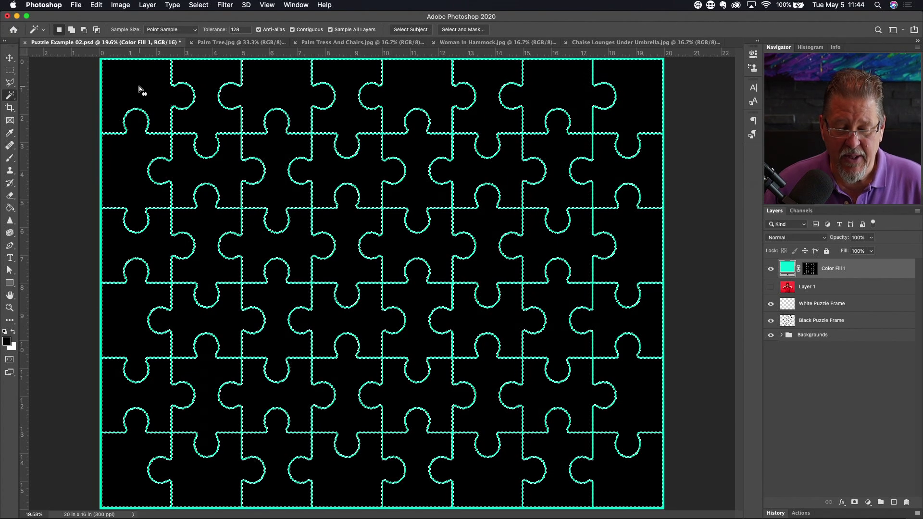
key(super+d)
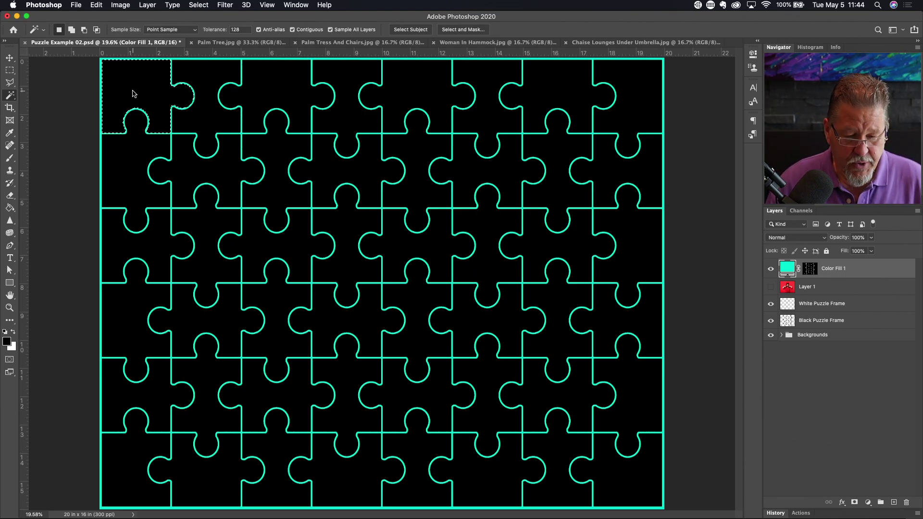
Extend the Magic Wand selection to all twelve pieces in the puzzle's upper-left quarter, four across and three down.
key(shift)
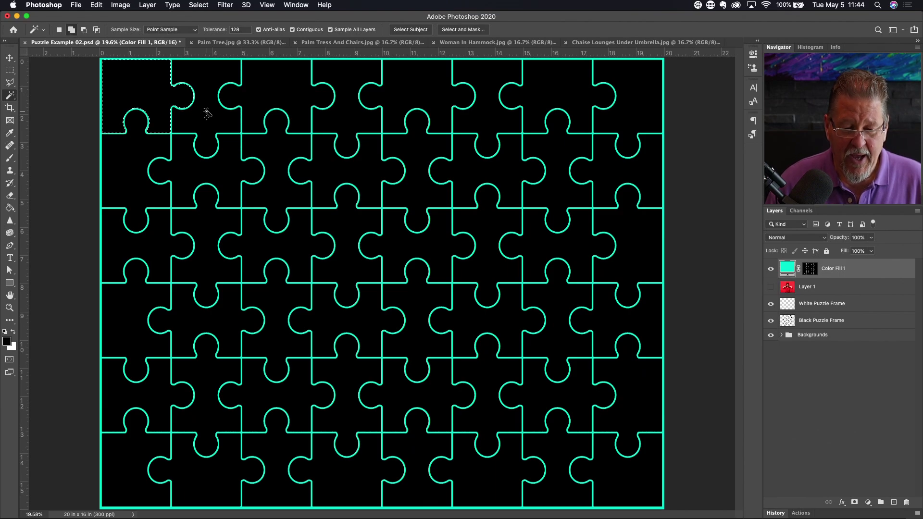
shift+click(205, 113)
shift+click(341, 92)
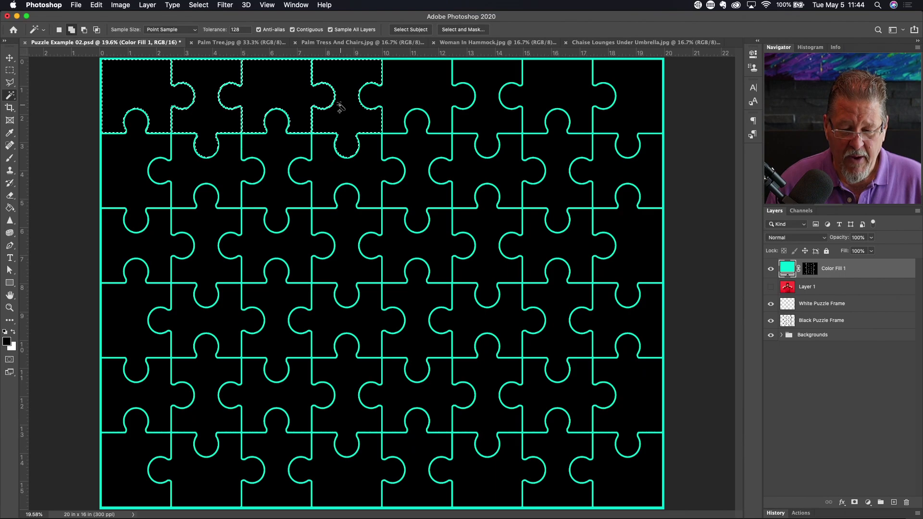
shift+click(329, 173)
shift+click(280, 189)
shift+click(214, 181)
shift+click(130, 181)
shift+click(120, 251)
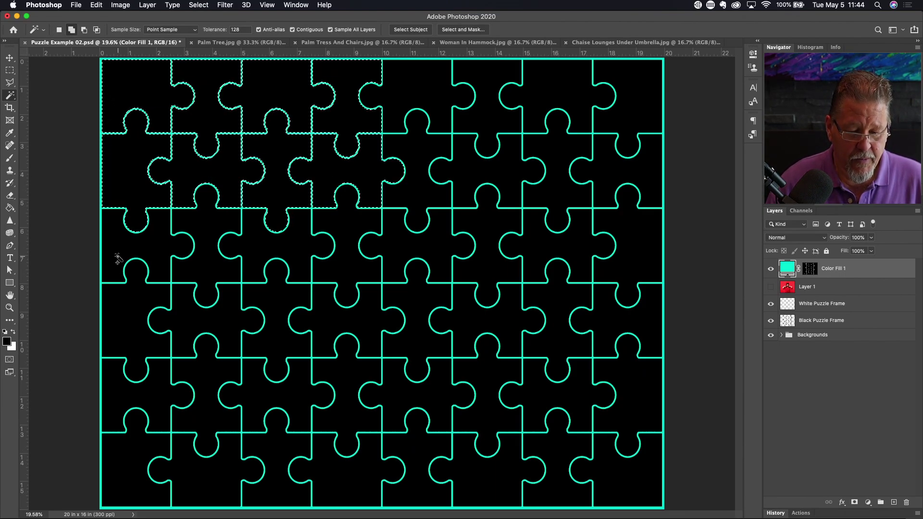
shift+click(211, 250)
shift+click(278, 243)
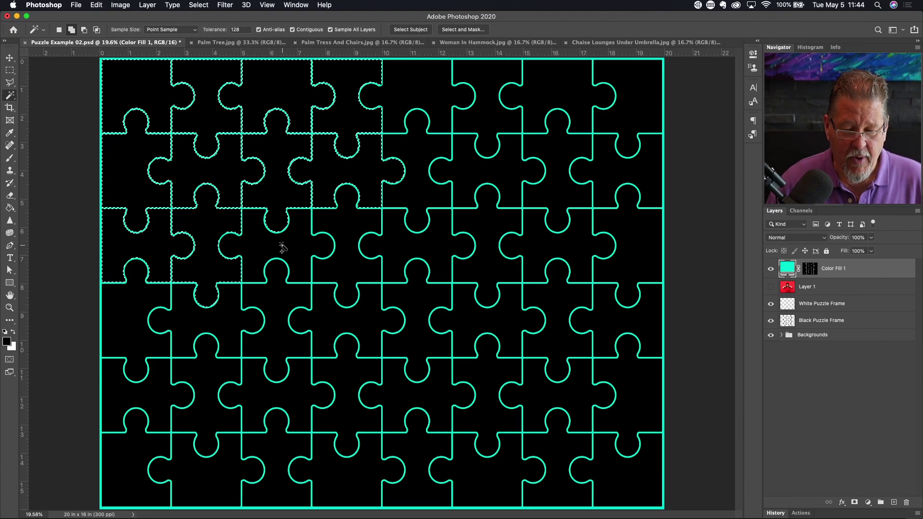
shift+click(354, 233)
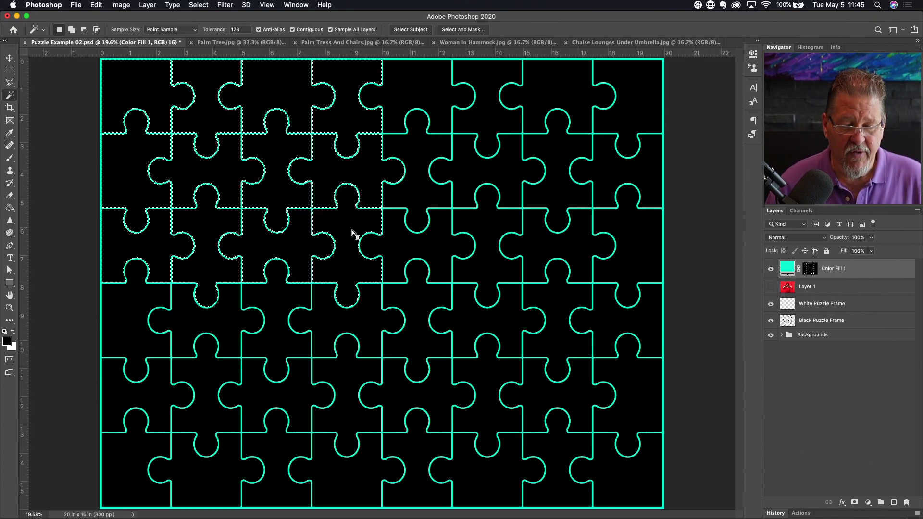
Expand the selection of upper-left pieces by 2 pixels.
click(199, 5)
mouse_move(221, 148)
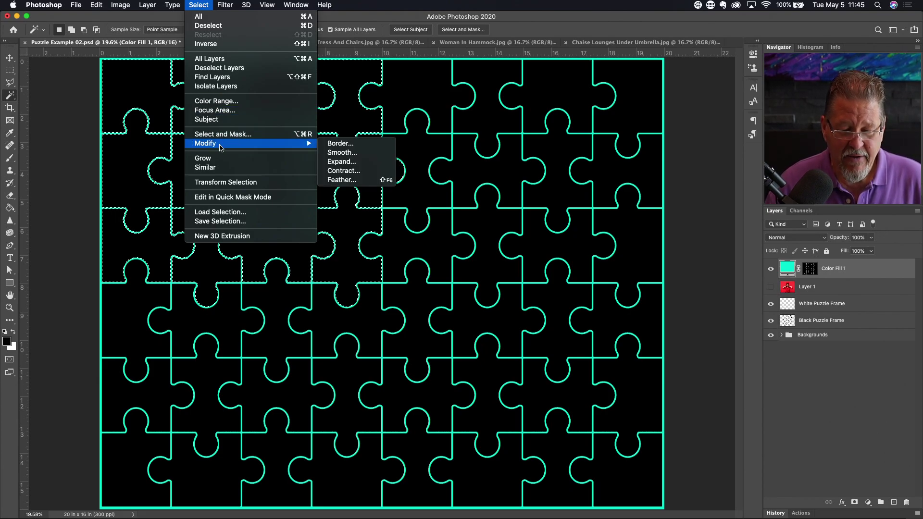
click(330, 165)
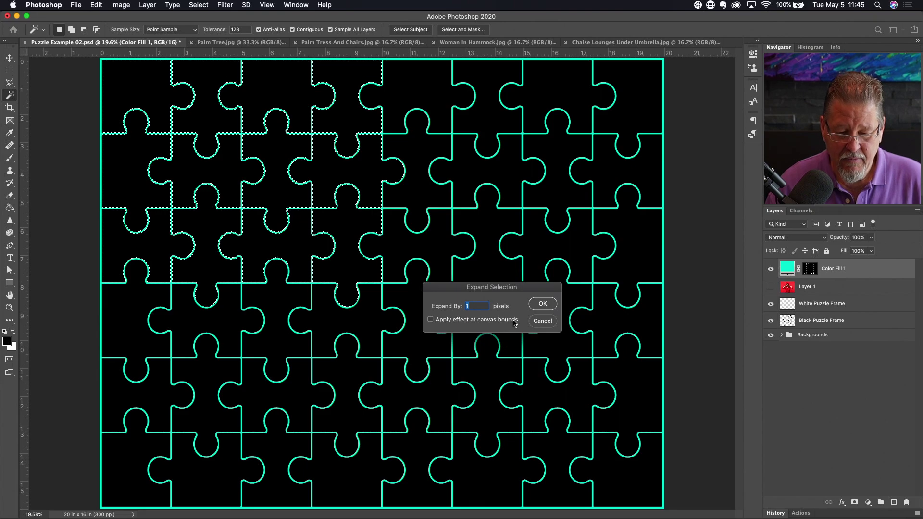
text(2)
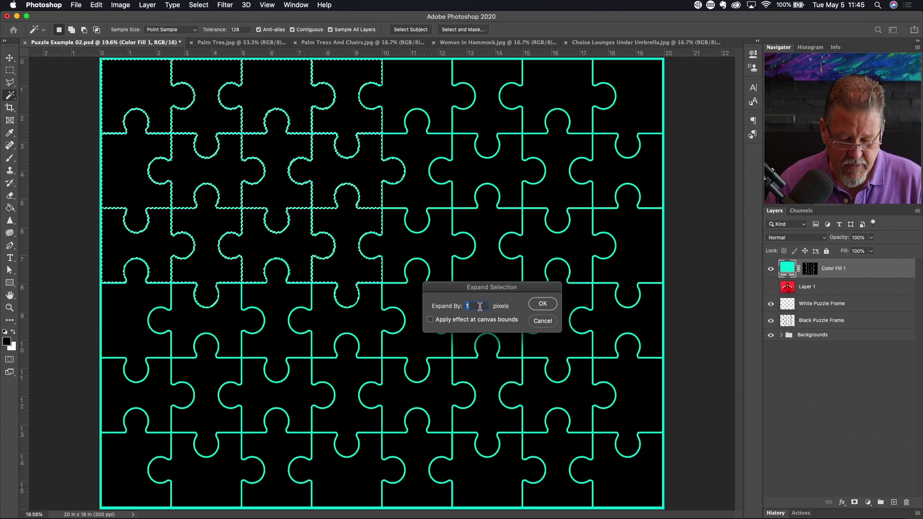
click(543, 305)
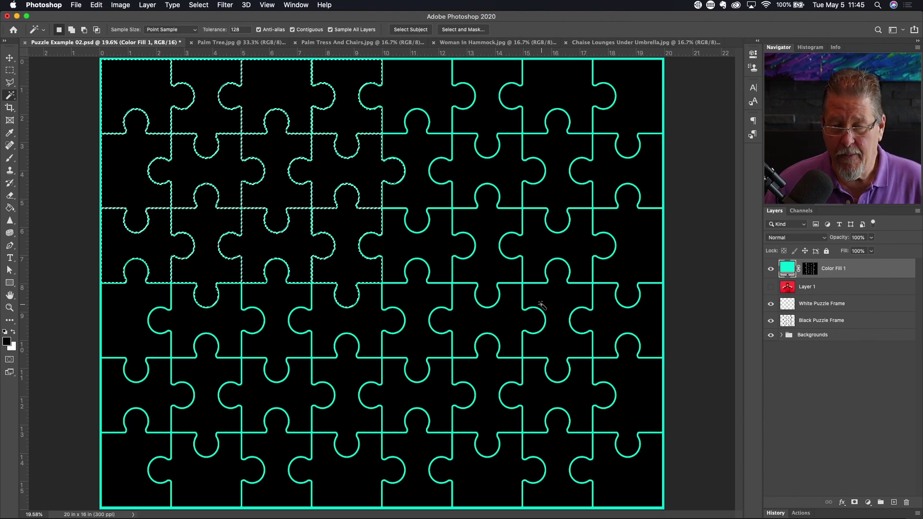
Fill the selected upper-left pieces with the black foreground color on a new layer above Color Fill 1, and deselect.
click(895, 504)
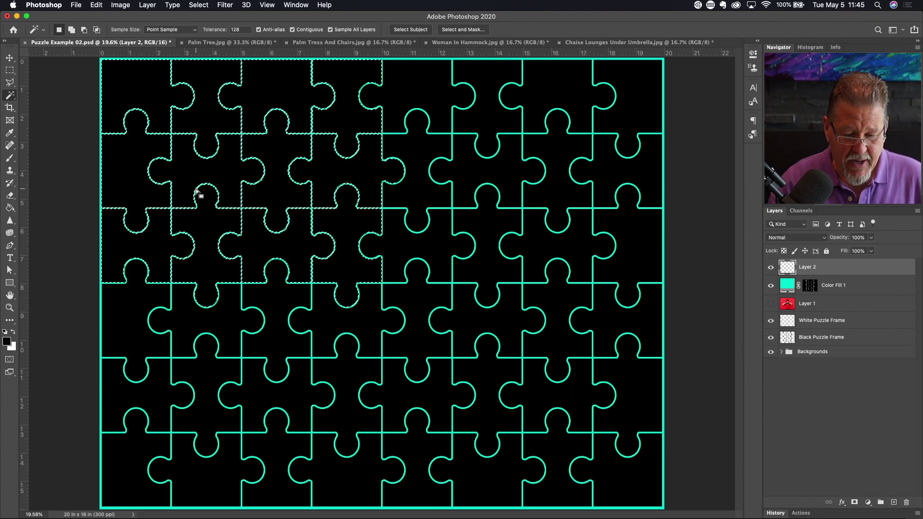
key(g)
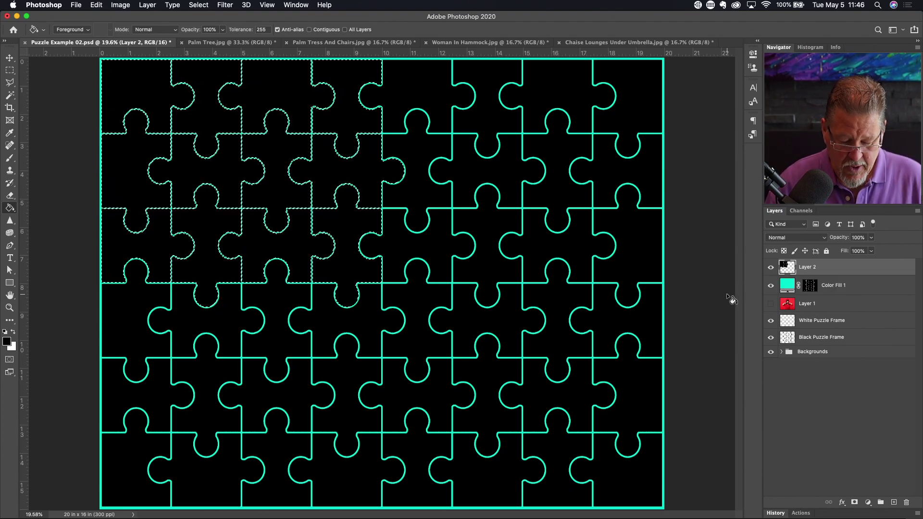
key(super+d)
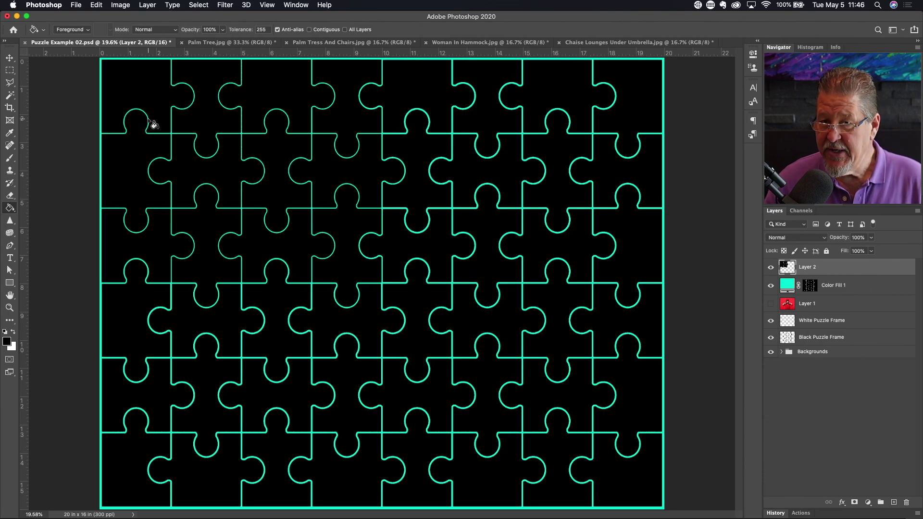
Add another new layer and select the twelve pieces in the puzzle's upper-right quarter with the Magic Wand.
click(895, 502)
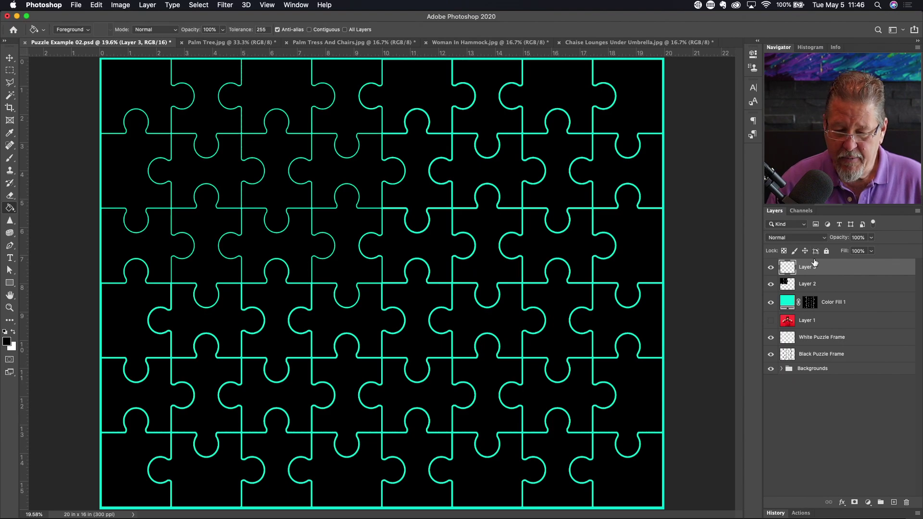
key(w)
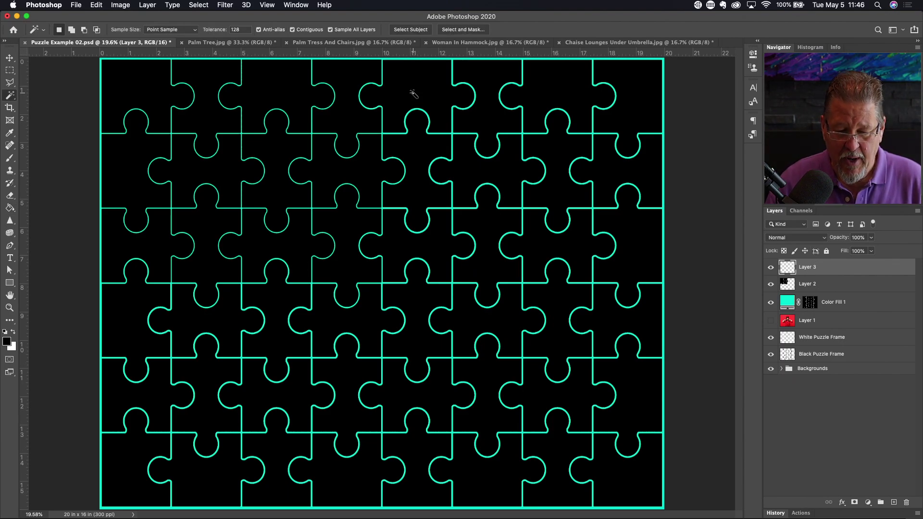
click(413, 94)
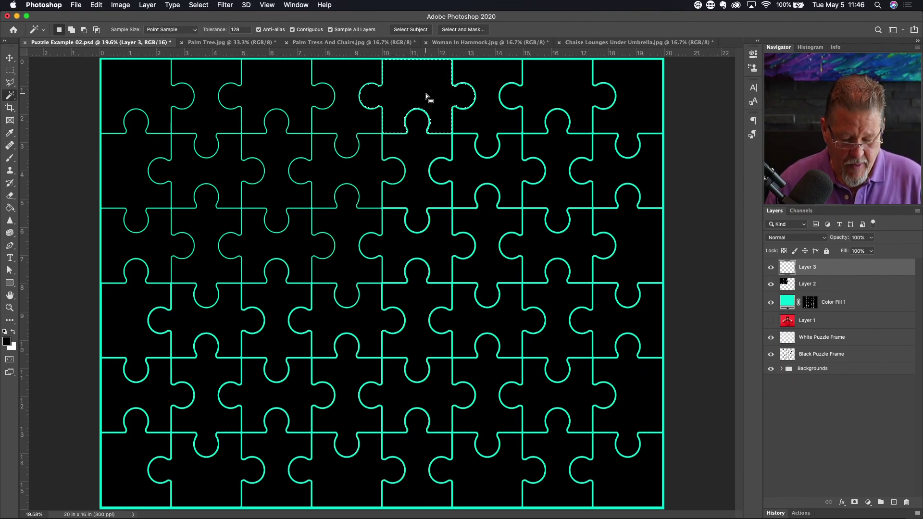
shift+click(522, 112)
shift+click(553, 99)
shift+click(637, 99)
shift+click(429, 194)
shift+click(496, 166)
shift+click(559, 187)
shift+click(620, 180)
shift+click(645, 251)
shift+click(581, 254)
shift+click(499, 266)
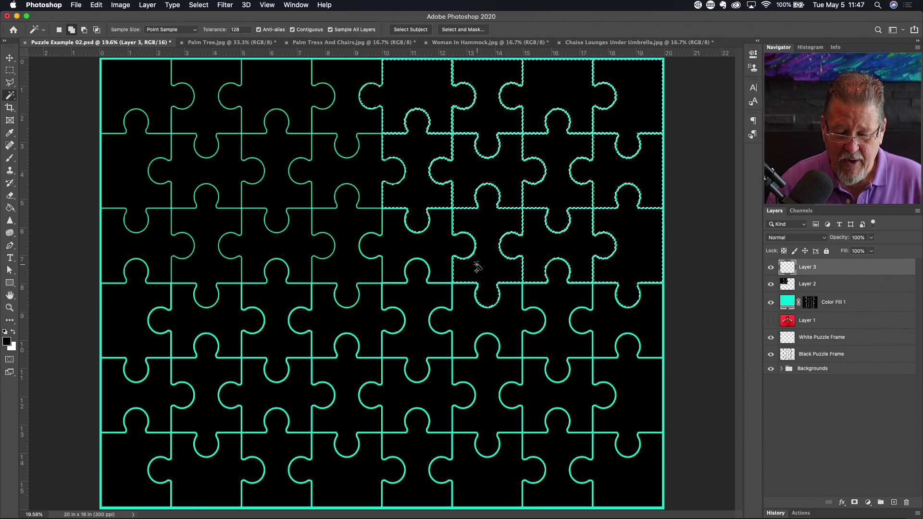
shift+click(440, 255)
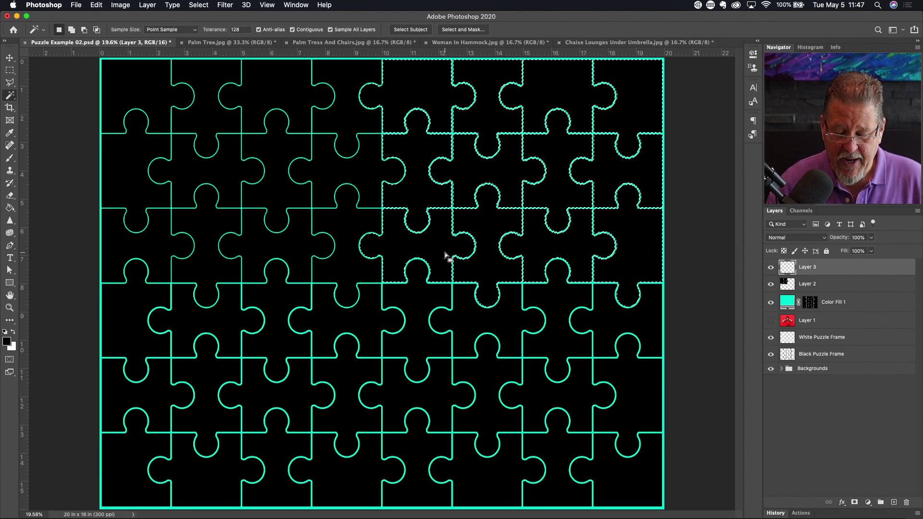
Expand the upper-right selection by 2 pixels and fill it with the black foreground color using the Paint Bucket.
click(199, 5)
mouse_move(219, 144)
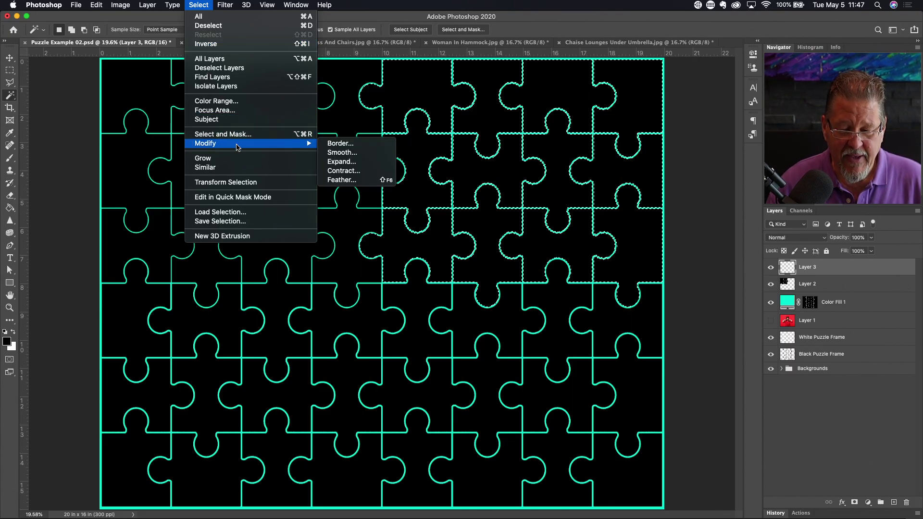
click(337, 163)
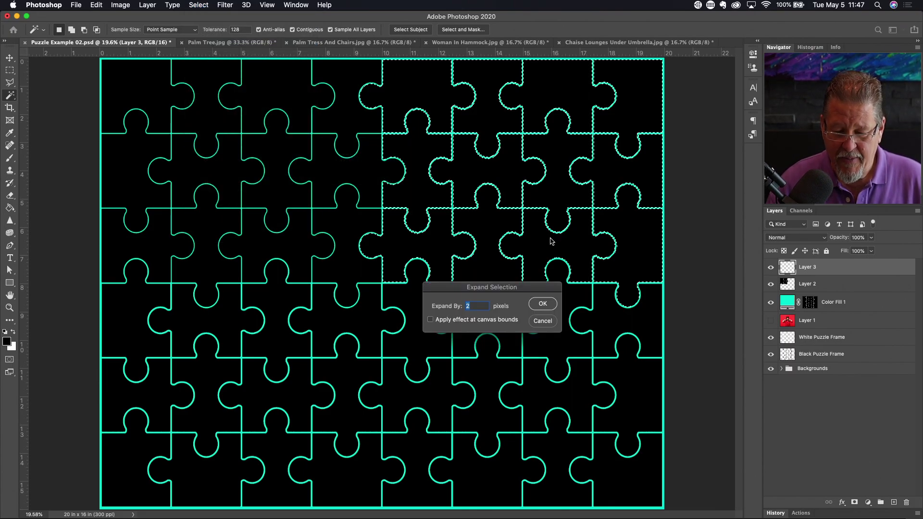
click(543, 304)
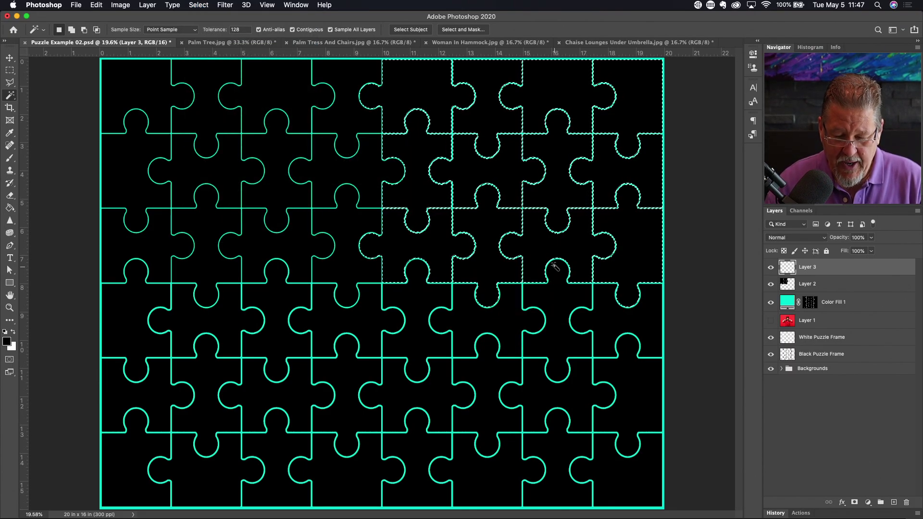
key(g)
click(538, 249)
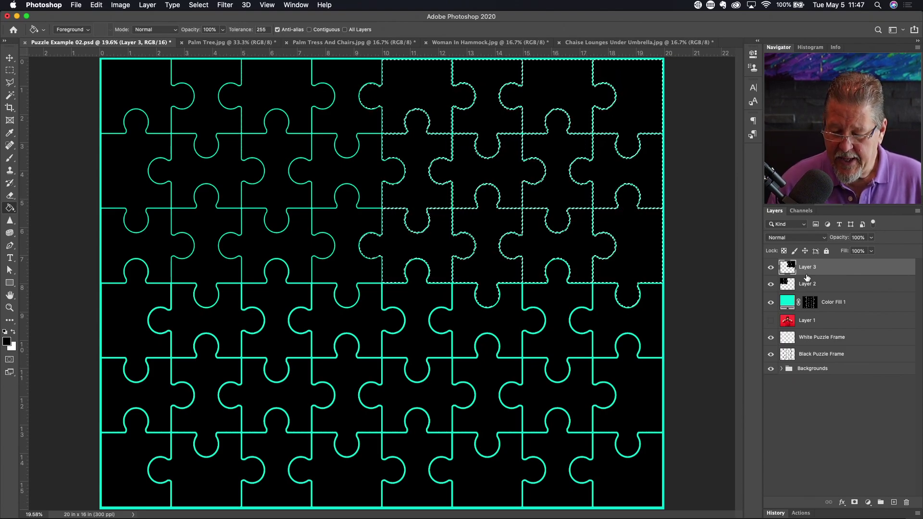
On a new layer, select the twelve pieces in the lower-left quarter with the Magic Wand and fill them with black.
click(894, 504)
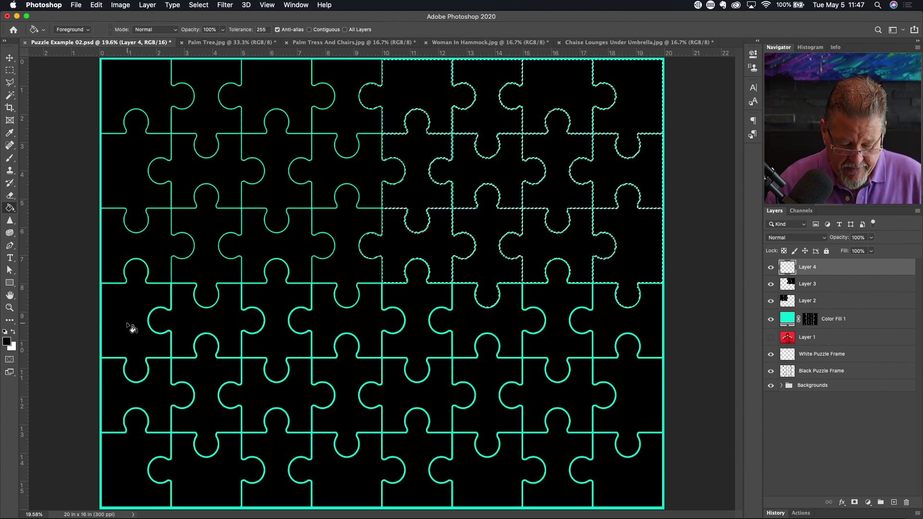
key(w)
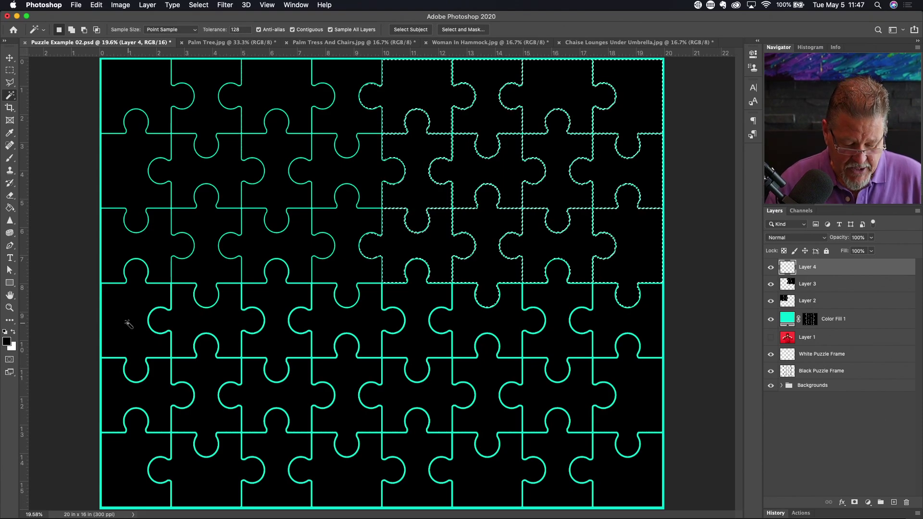
click(129, 326)
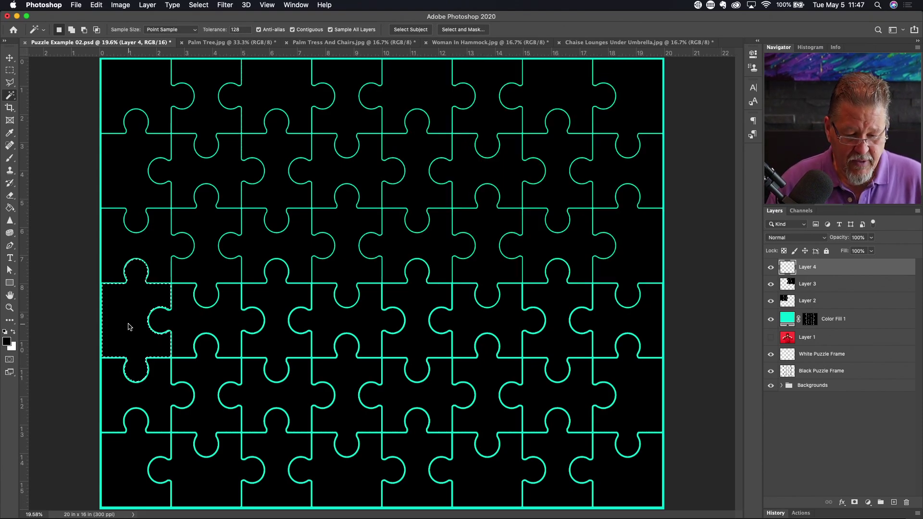
shift+click(189, 326)
shift+click(278, 330)
shift+click(318, 324)
shift+click(342, 412)
shift+click(297, 407)
shift+click(218, 419)
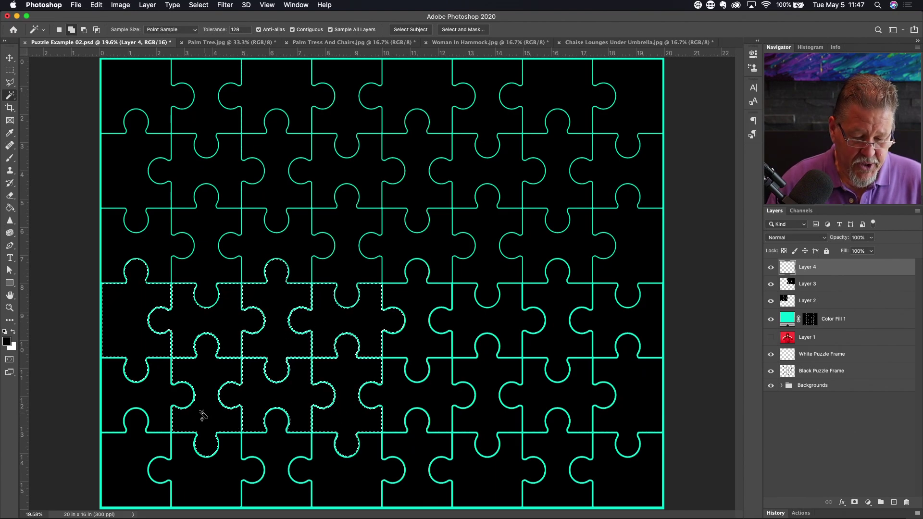
shift+click(151, 416)
shift+click(138, 483)
shift+click(222, 490)
shift+click(290, 497)
shift+click(353, 481)
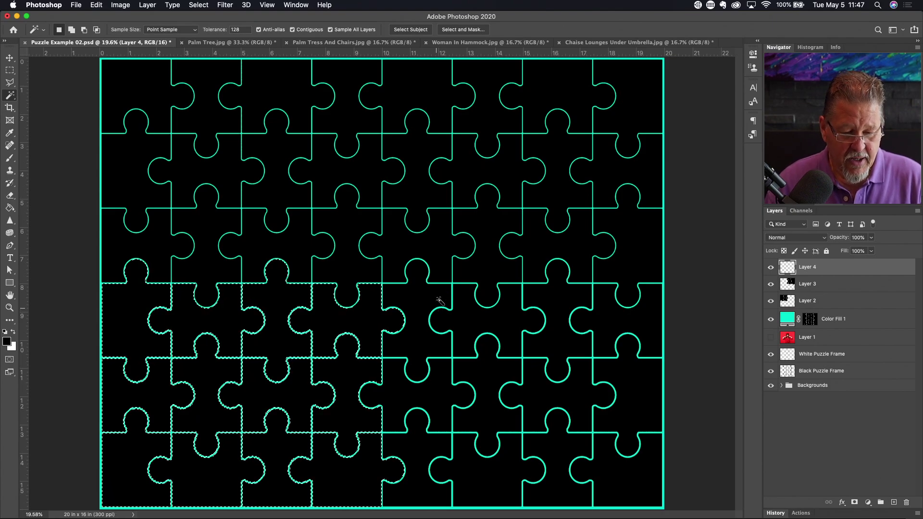
key(g)
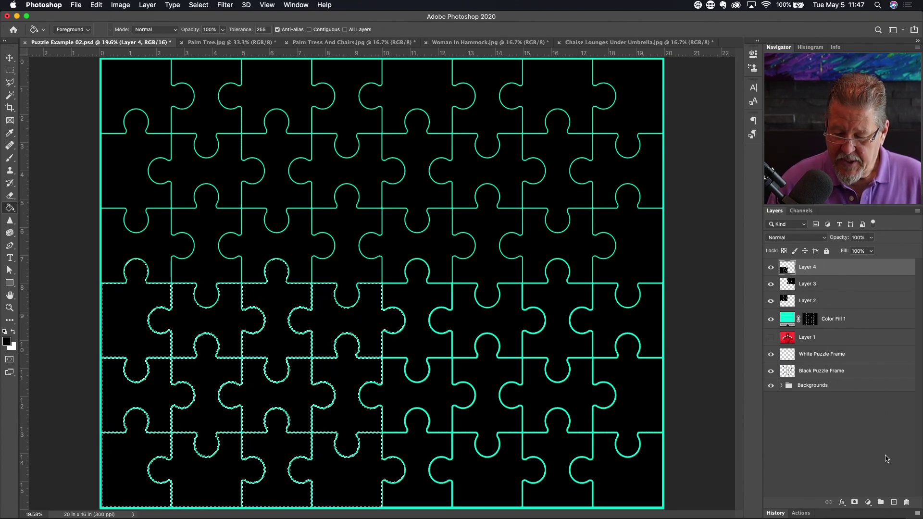
On another new layer, select the twelve pieces in the lower-right quarter with the Magic Wand and fill them with black.
click(894, 502)
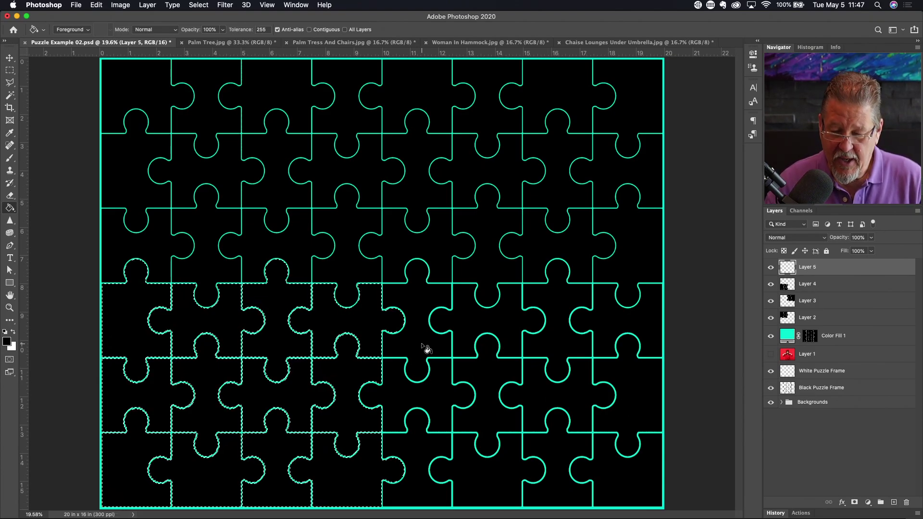
key(w)
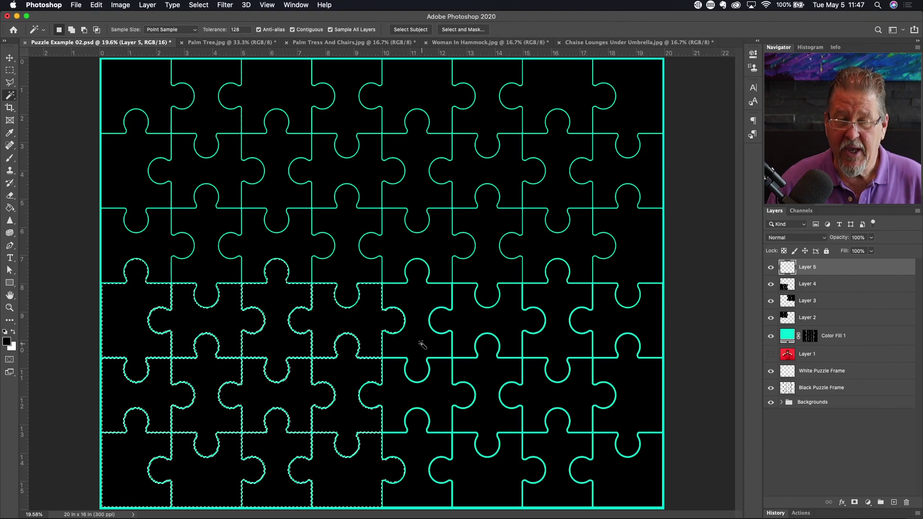
click(421, 344)
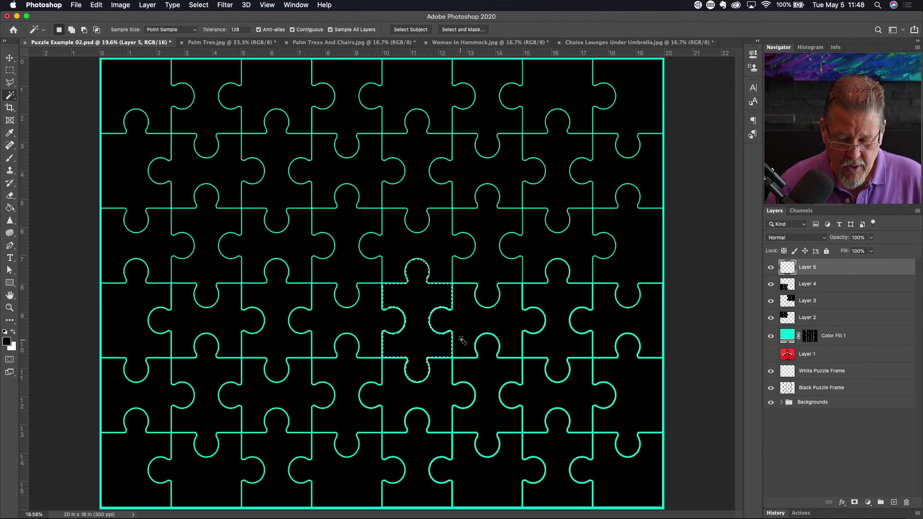
shift+click(471, 326)
shift+click(561, 342)
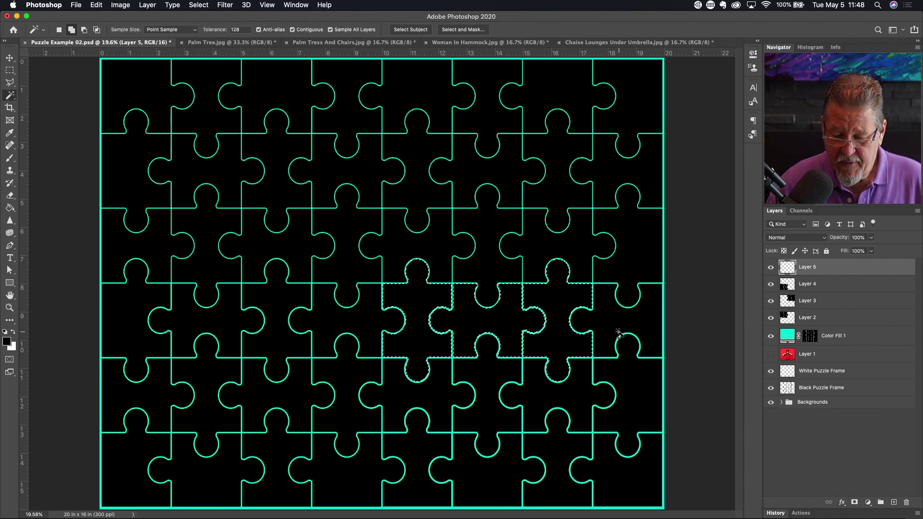
shift+click(625, 330)
shift+click(633, 408)
shift+click(575, 400)
shift+click(490, 419)
shift+click(436, 405)
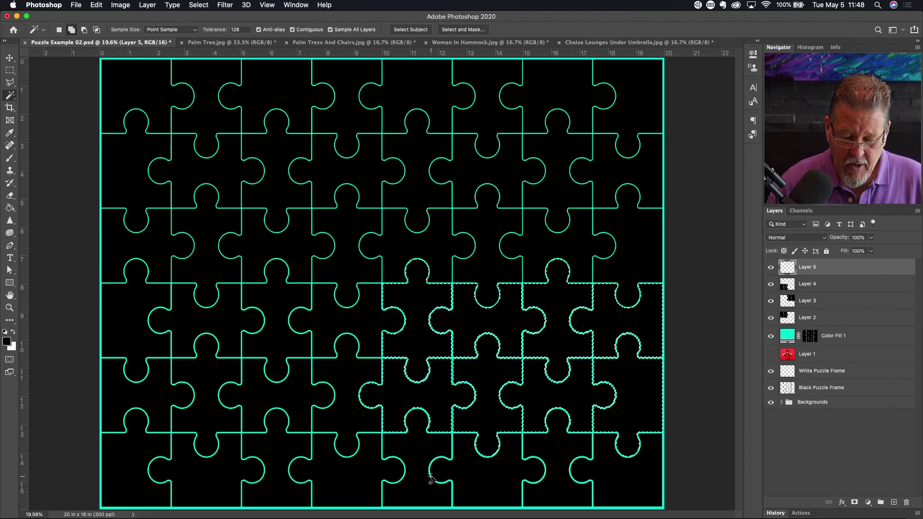
shift+click(422, 478)
shift+click(480, 488)
shift+click(569, 496)
shift+click(642, 481)
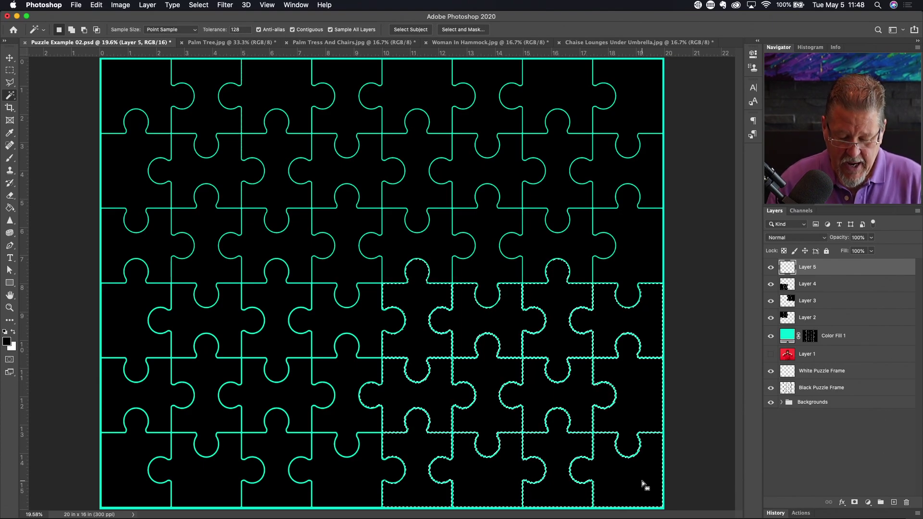
key(g)
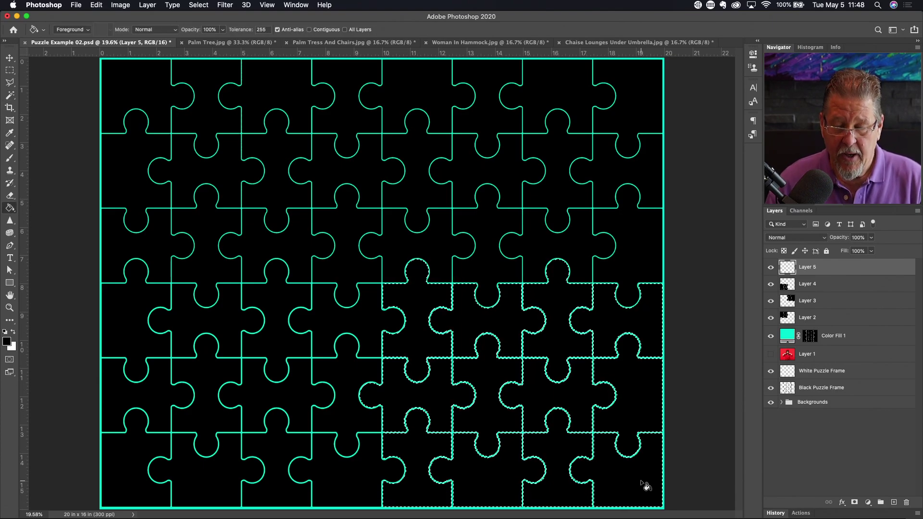
click(485, 412)
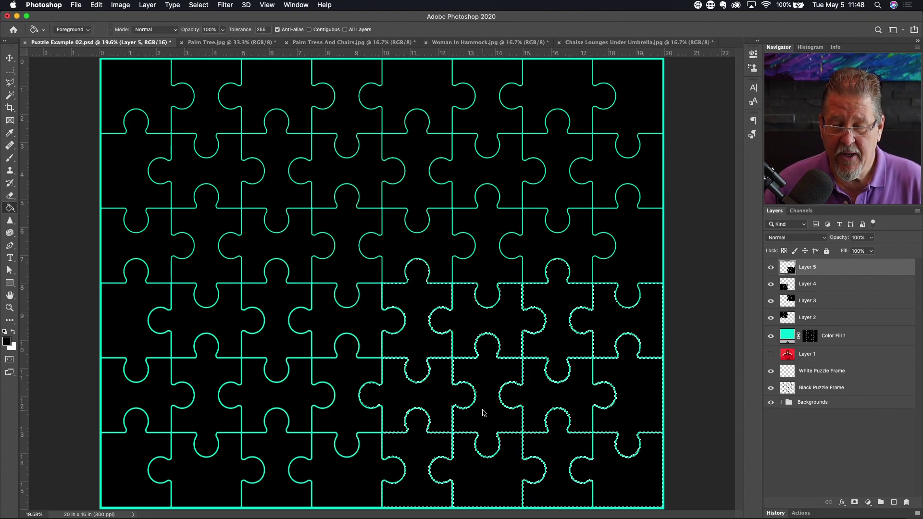
Clear the selection and rename the two lower quarter layers Lower Right and Lower Left.
key(super+d)
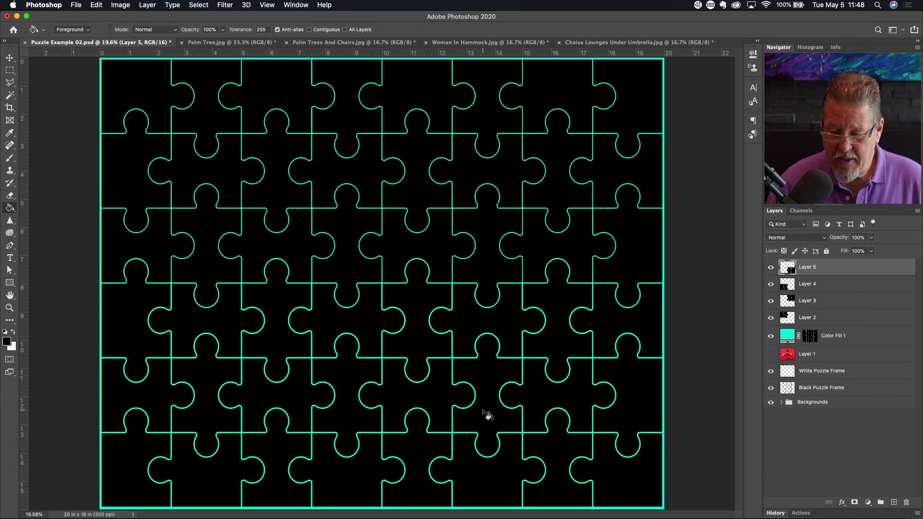
double_click(808, 267)
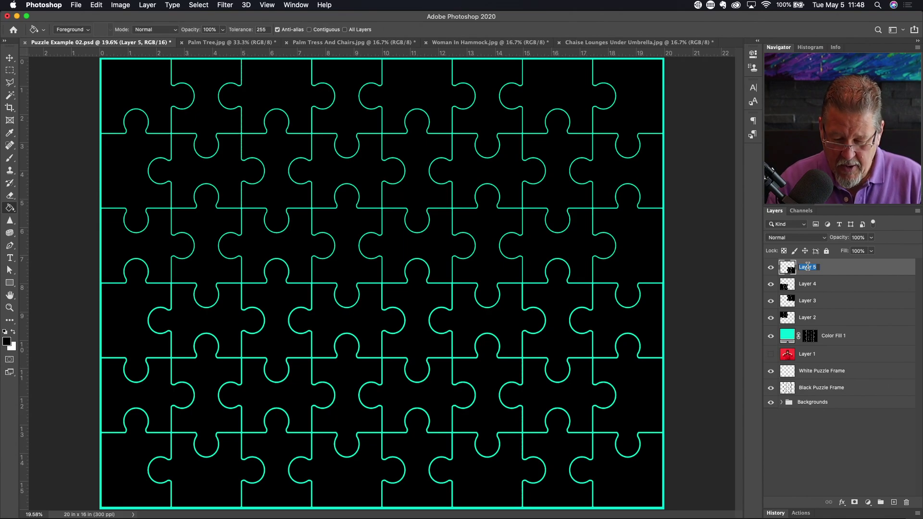
text(L)
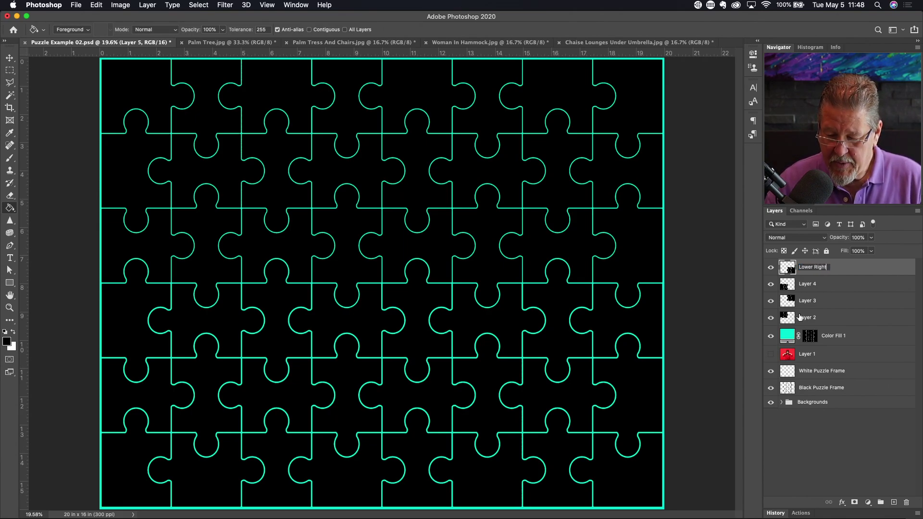
double_click(807, 284)
text(Low)
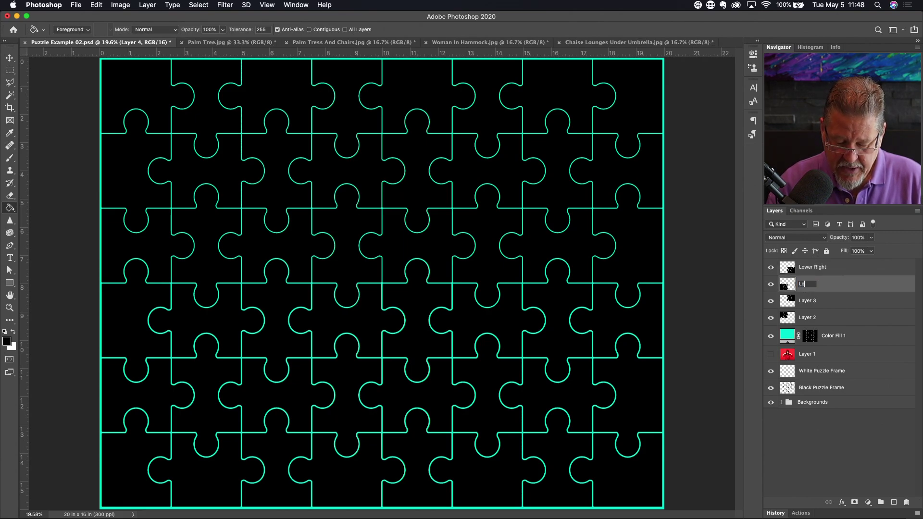
Rename the two upper quarter layers Upper Right and Upper Left, and move the Color Fill 1 layer to the top of the stack.
double_click(813, 301)
text(Upper Right)
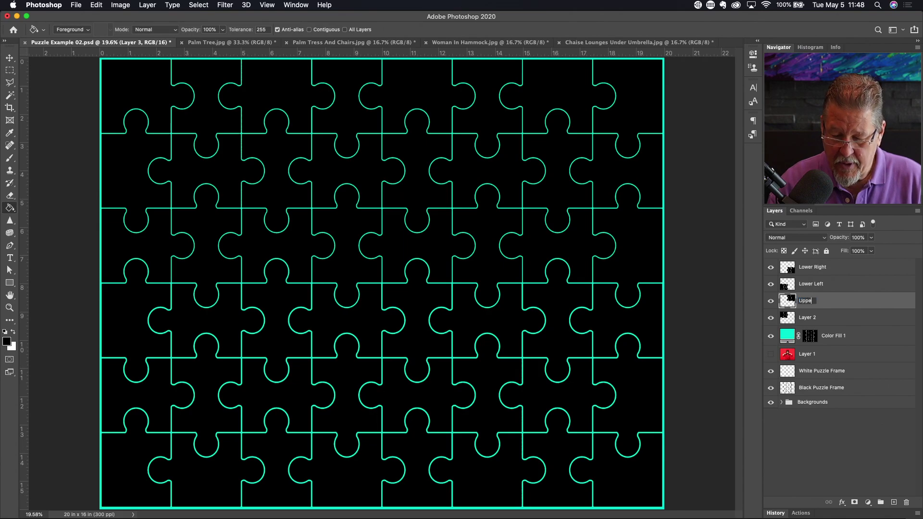
double_click(808, 318)
text(Upper Left)
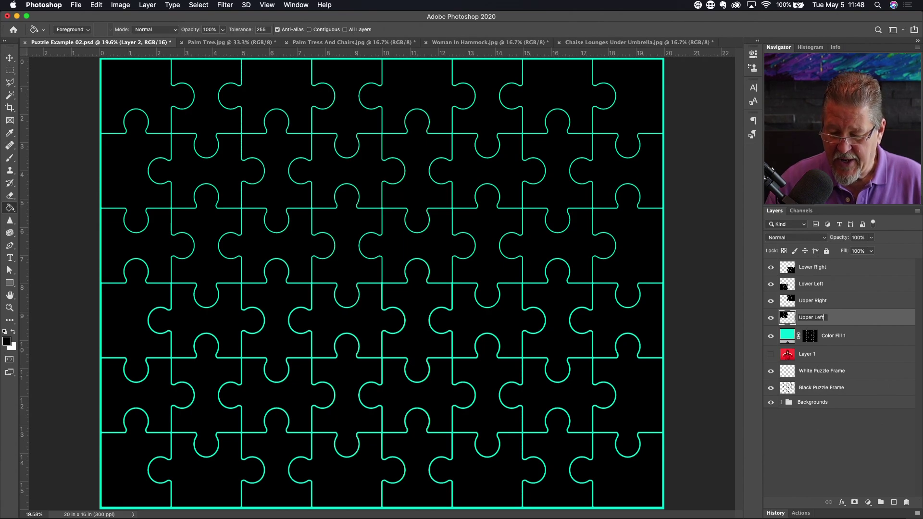
key(Return)
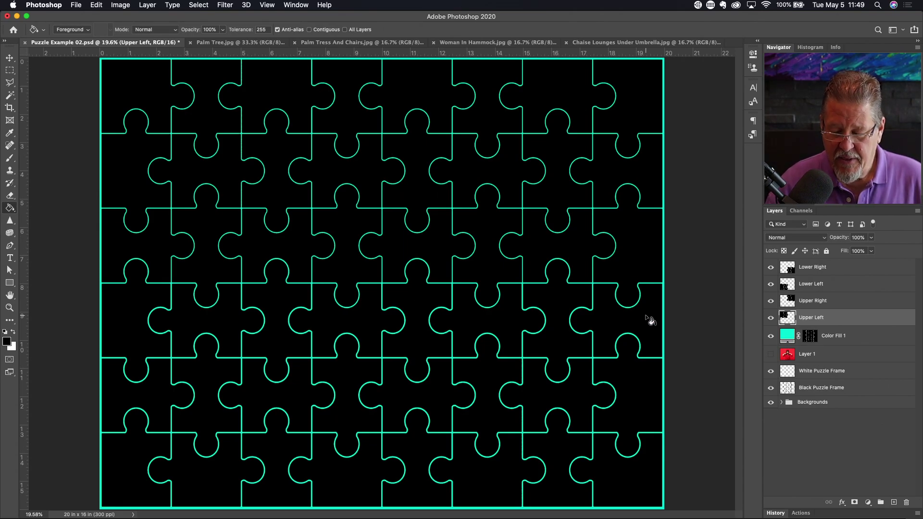
click(846, 343)
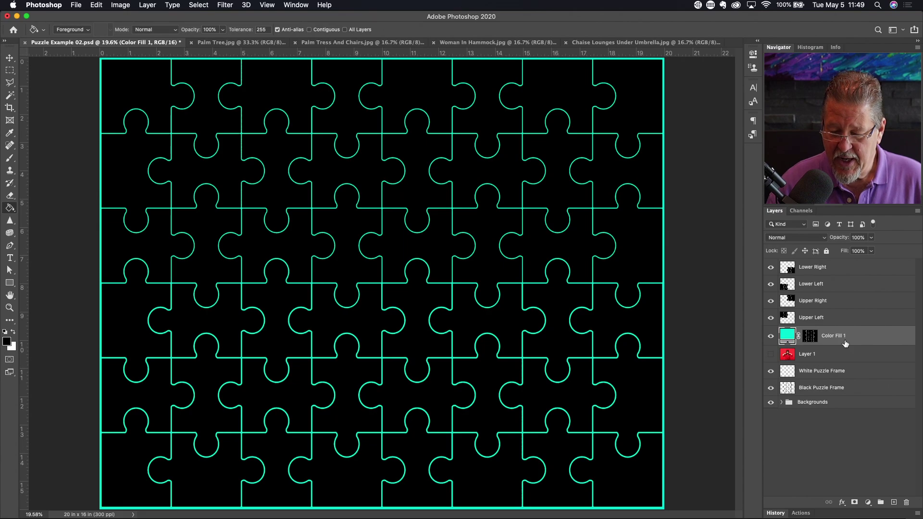
drag(851, 338, 845, 263)
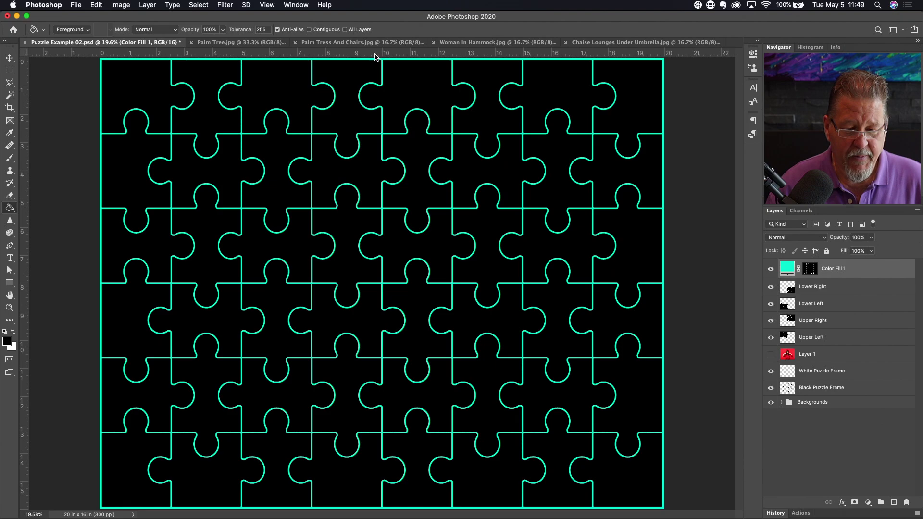
Copy the Background layer of Palm Tree.jpg into Puzzle Example 02.psd, accepting the different bit depth.
click(255, 43)
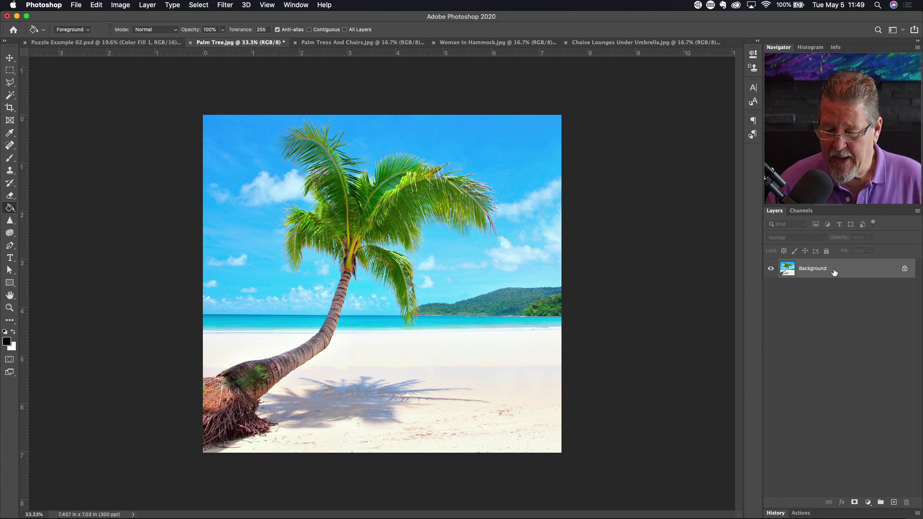
drag(834, 271, 342, 225)
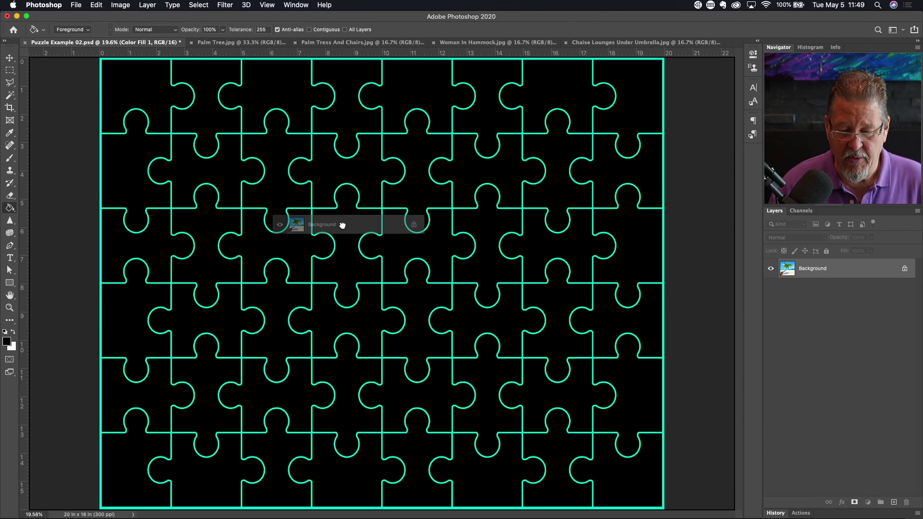
drag(342, 225, 342, 226)
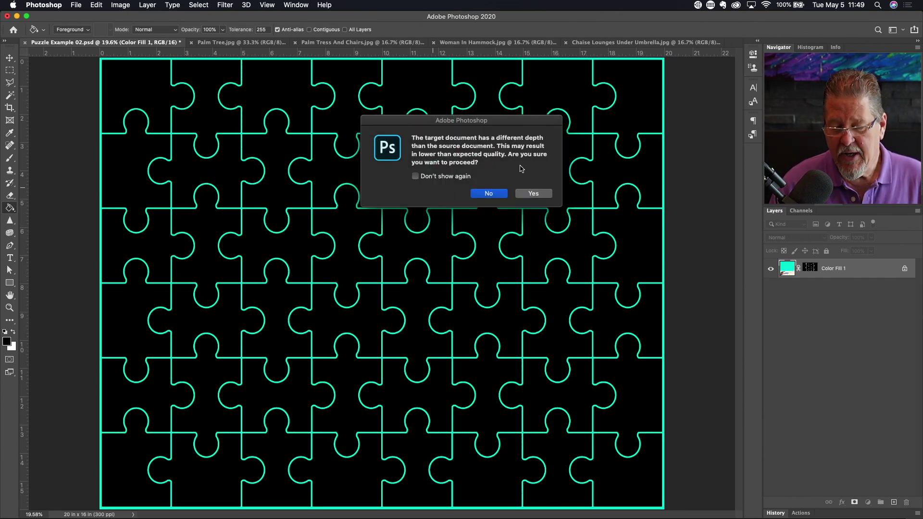
click(534, 194)
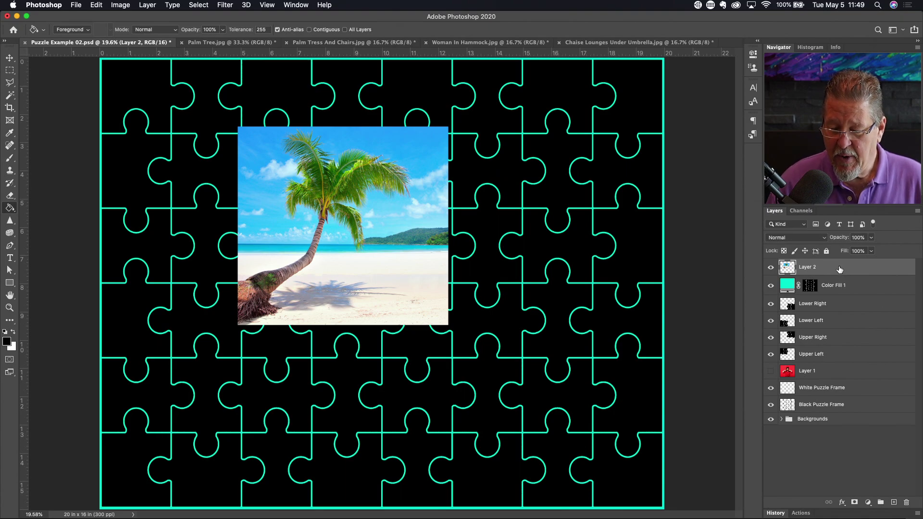
Move the palm tree photo layer directly above Upper Left and clip it to that layer with a clipping mask.
drag(840, 269, 844, 342)
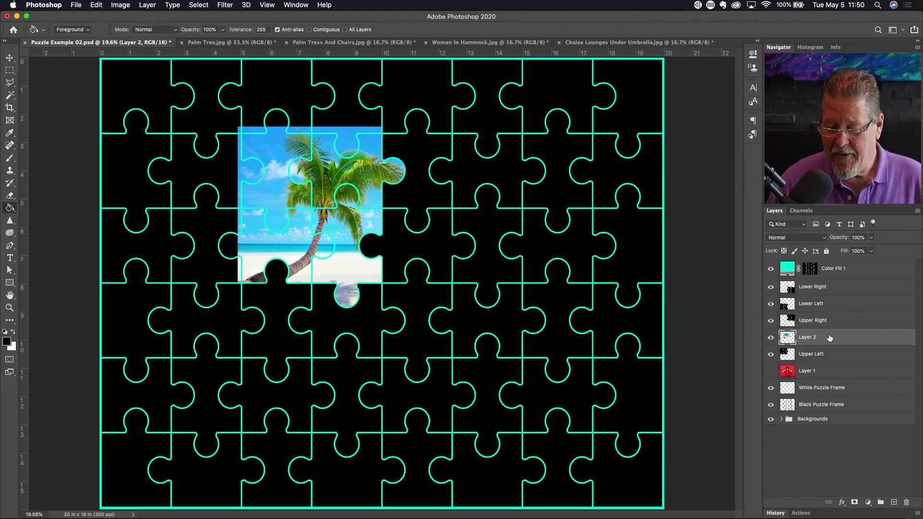
right_click(830, 338)
click(754, 284)
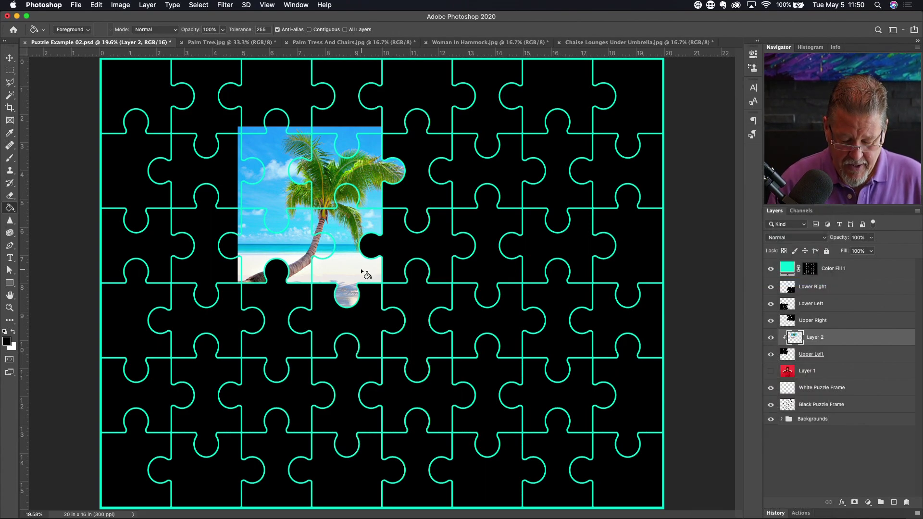
Move the palm tree photo to the puzzle's upper-left corner and scale it to 134.54% width and 127.85% height.
key(v)
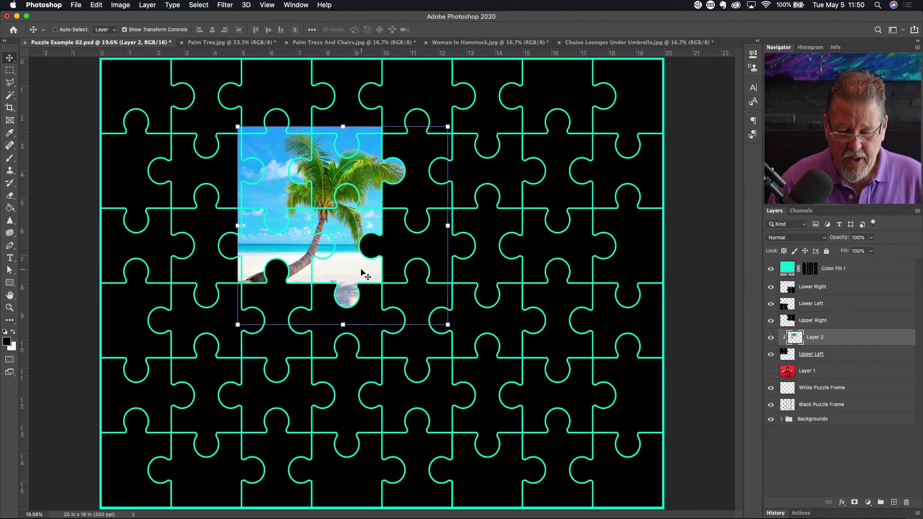
drag(363, 263, 221, 193)
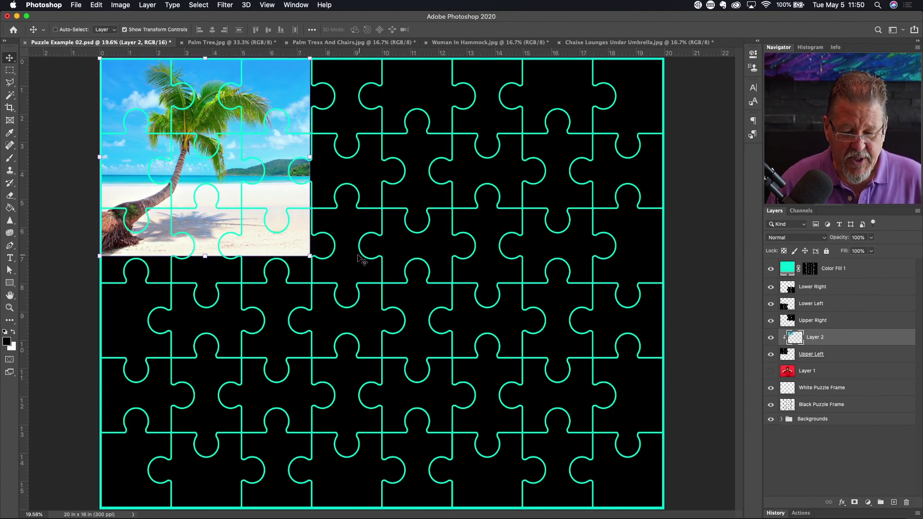
drag(309, 255, 404, 290)
drag(409, 293, 407, 291)
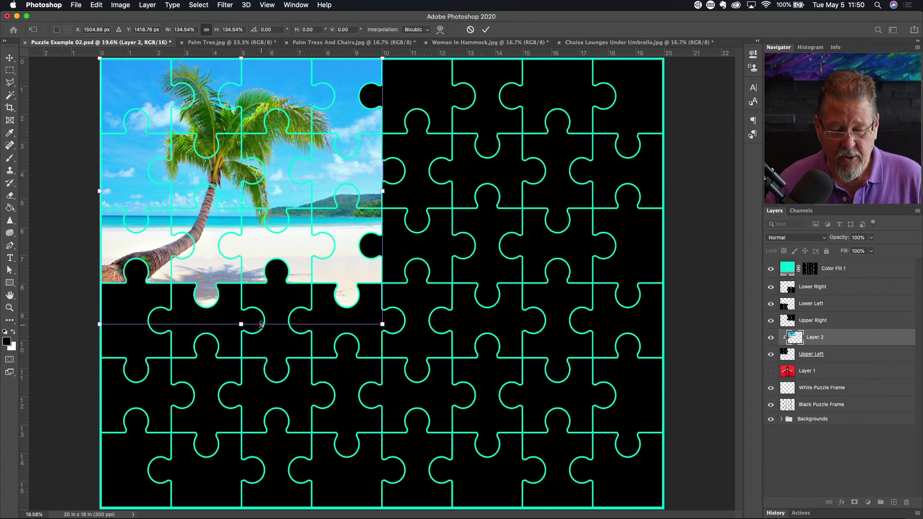
mouse_move(241, 324)
mouse_down()
mouse_move(243, 306)
mouse_move(245, 315)
mouse_up()
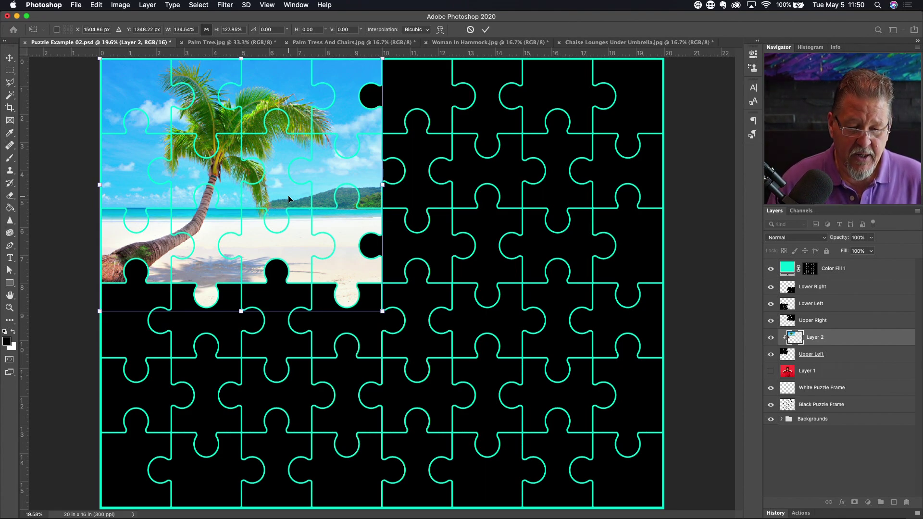
key(Return)
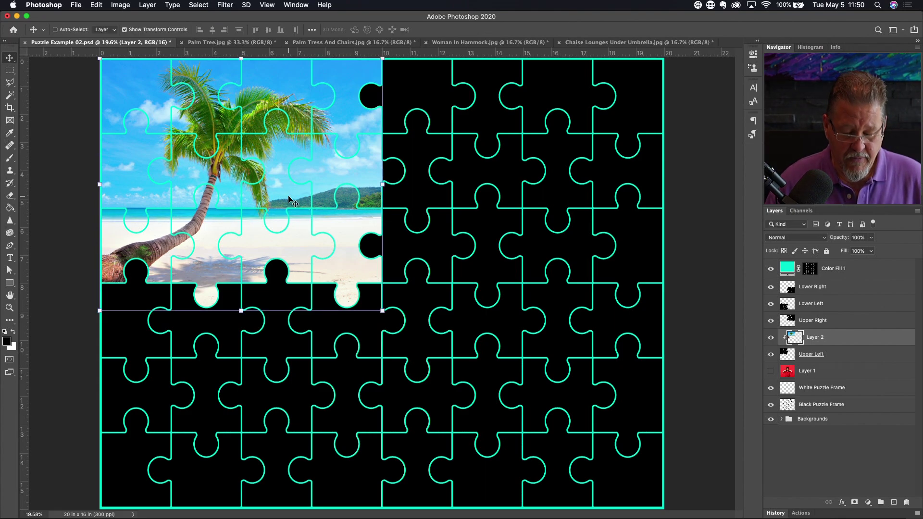
Place the three remaining beach photos over the other quarters, clipping each to its Upper Right, Lower Left or Lower Right layer.
key(a)
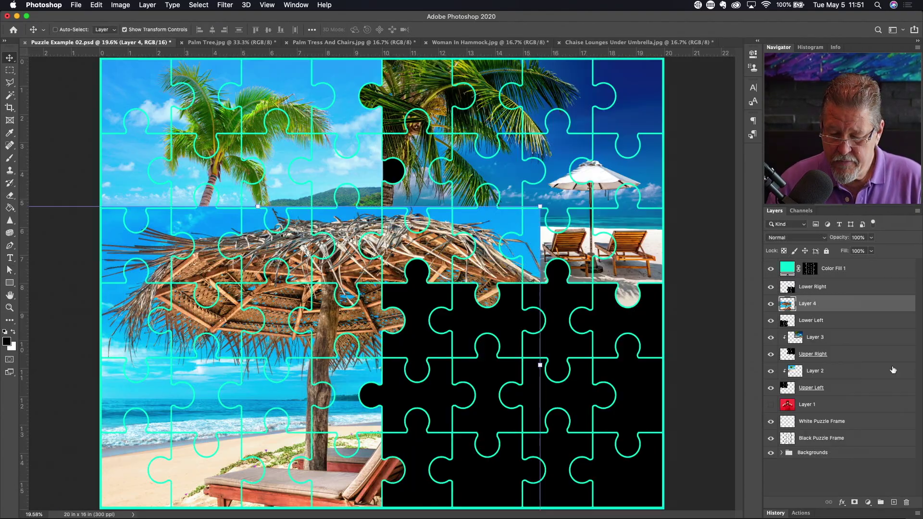
right_click(340, 336)
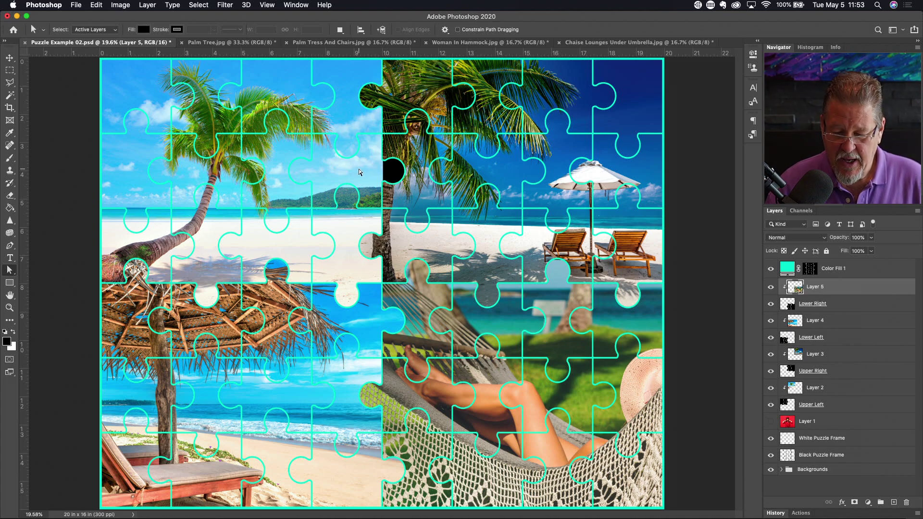
Enlarge the palm tree photo on Layer 2 to 107.61% so it covers the tabs extending past the quarter's right edge.
click(817, 394)
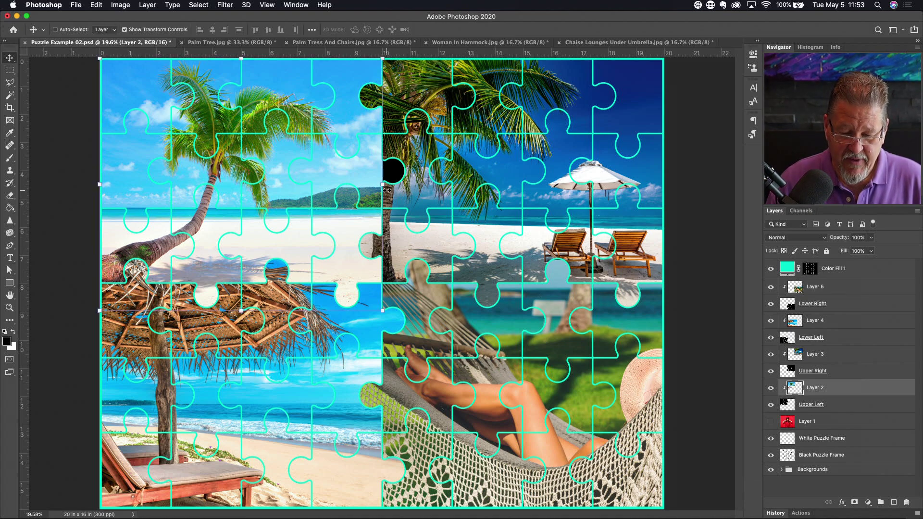
key(ctrl+t)
drag(383, 186, 406, 188)
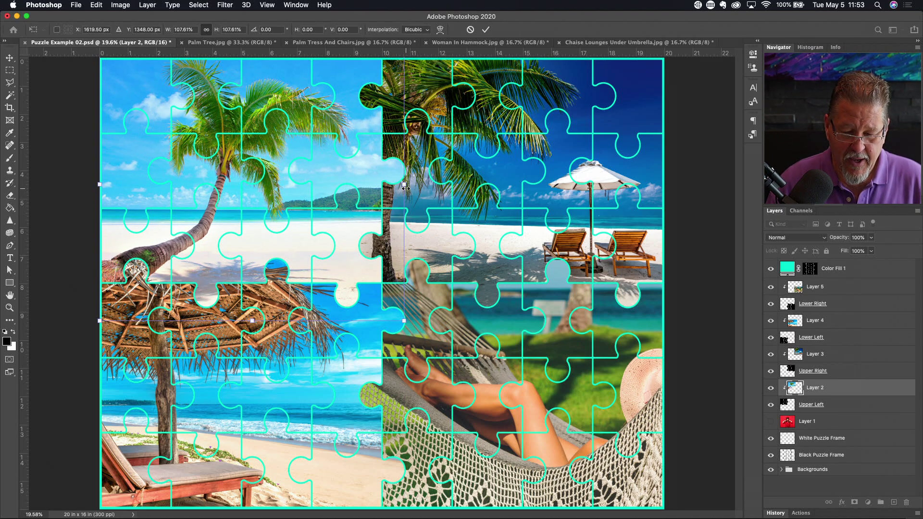
key(Return)
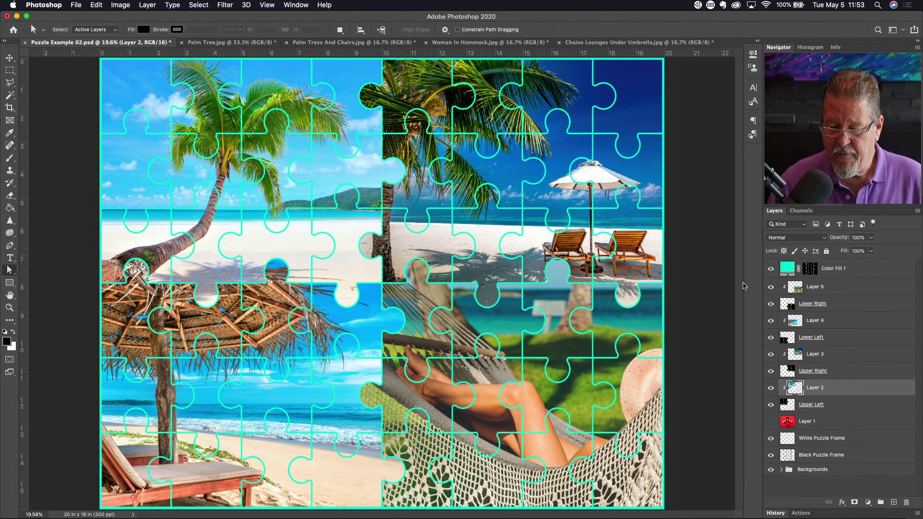
Move the White Puzzle Frame and Black Puzzle Frame layers above the photos, toggling White Puzzle Frame and Color Fill 1 visibility to compare frame colors.
click(770, 269)
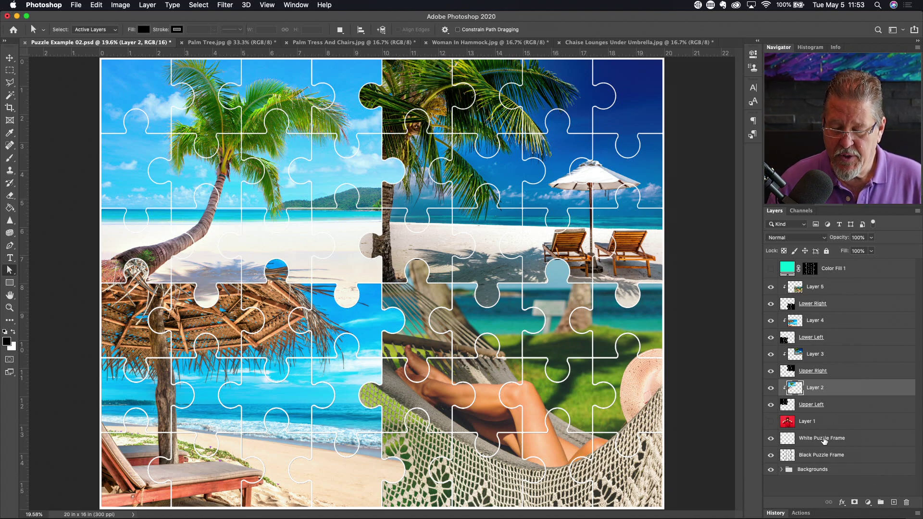
drag(824, 441, 832, 281)
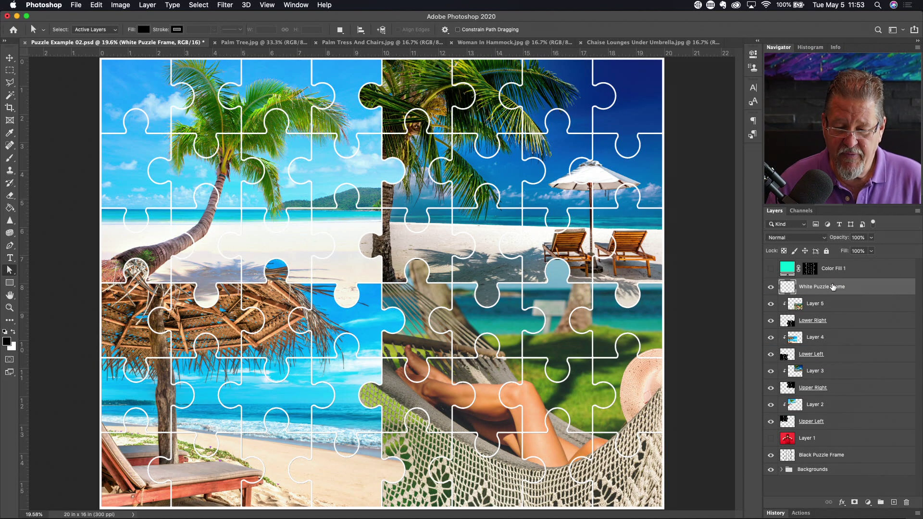
click(771, 288)
click(820, 457)
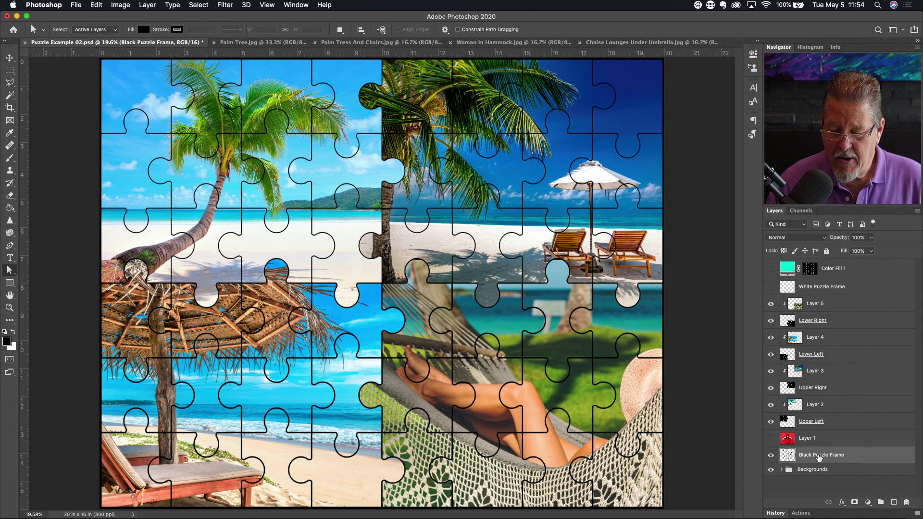
drag(822, 456, 824, 296)
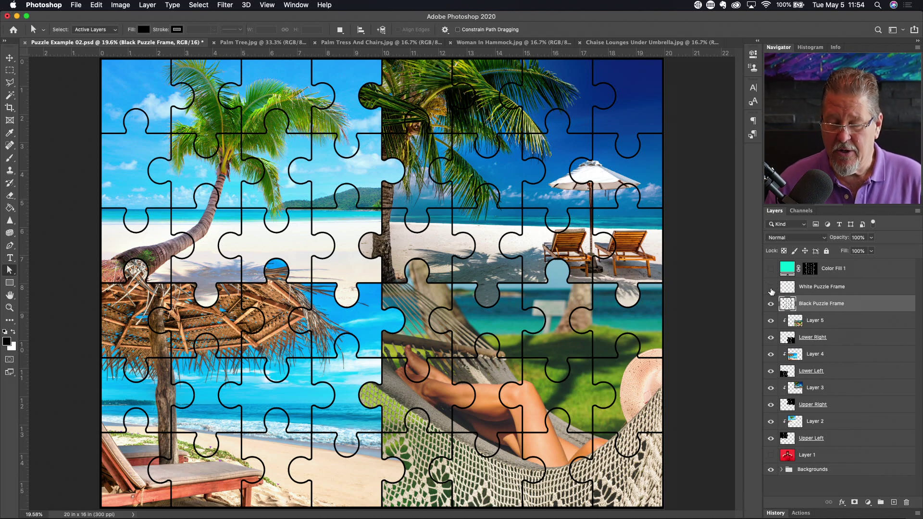
click(772, 288)
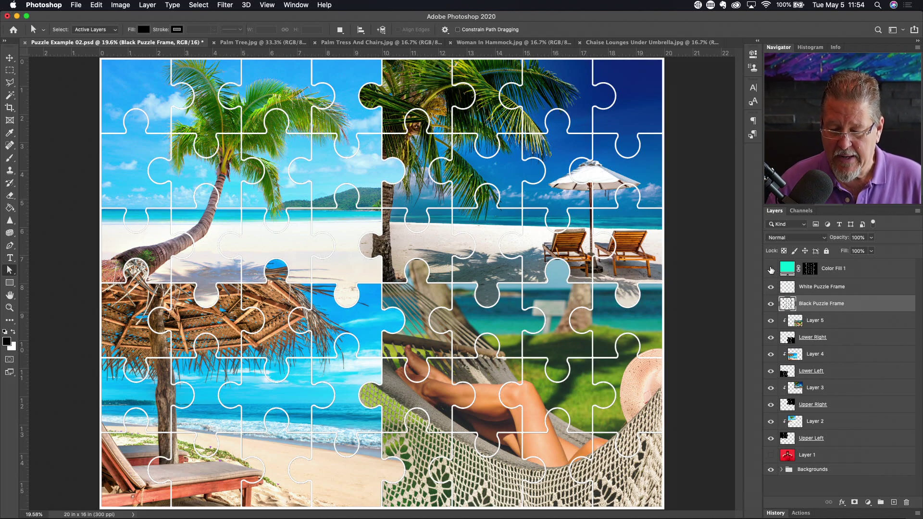
click(771, 269)
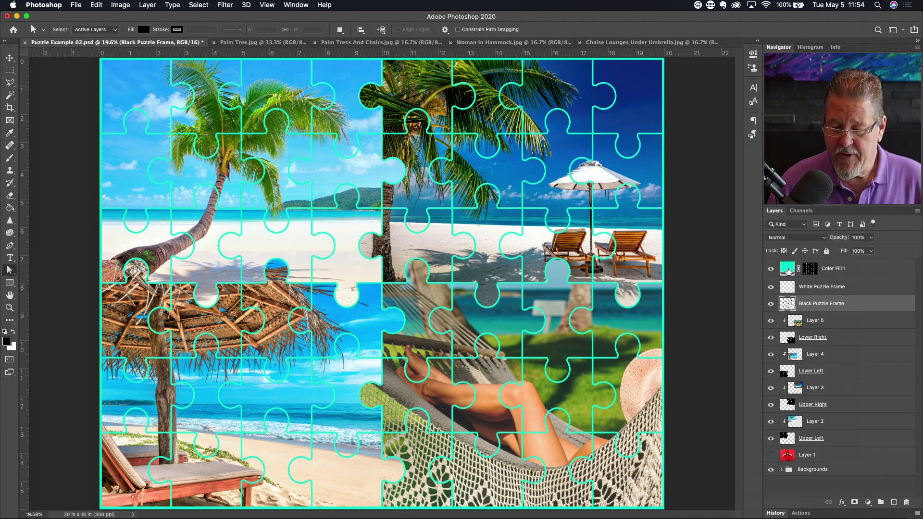
Recolor the Color Fill 1 layer to the white (fdfdfd) sampled from the beach umbrella.
double_click(789, 272)
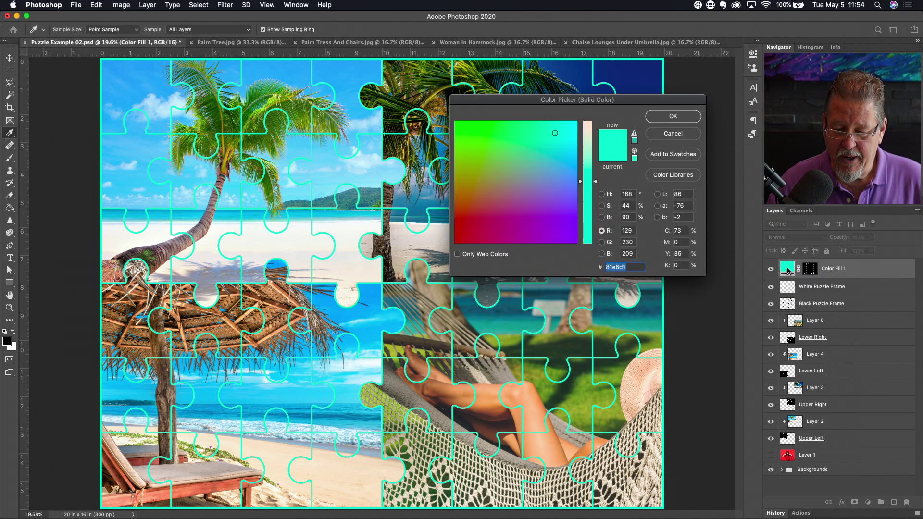
drag(629, 104, 674, 243)
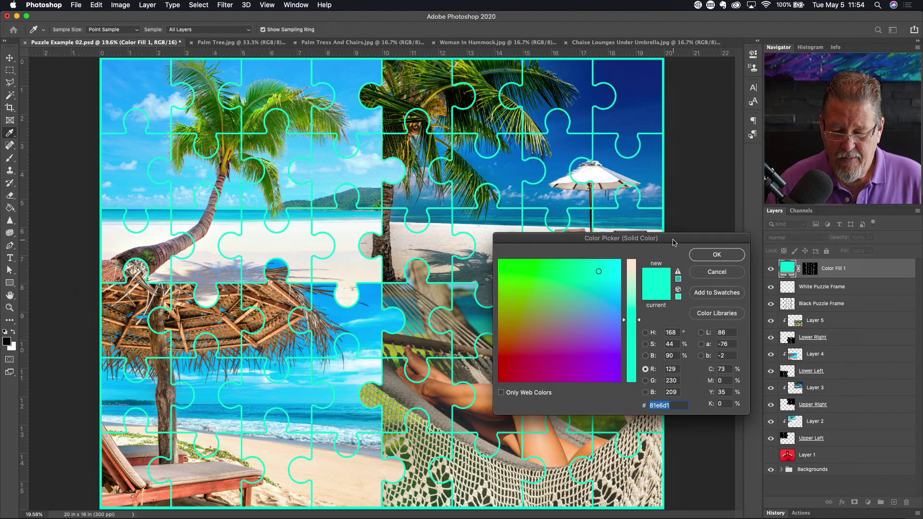
click(605, 174)
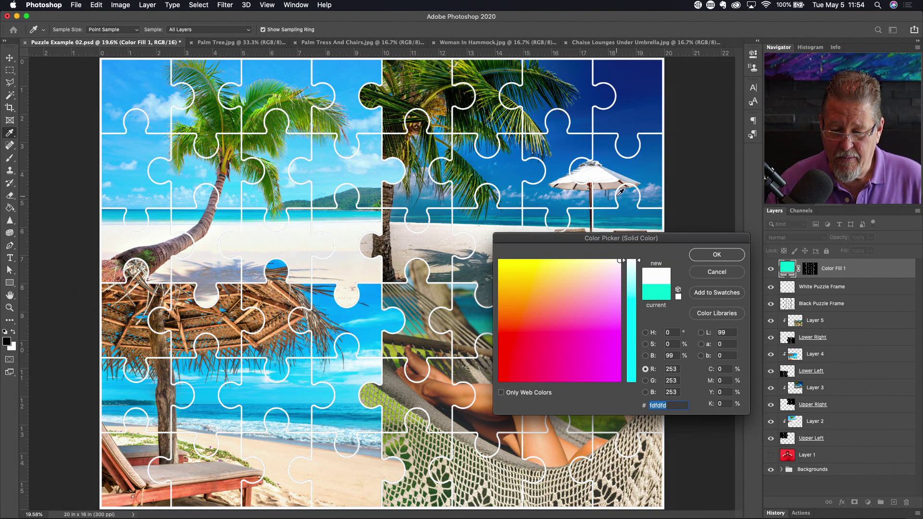
click(721, 255)
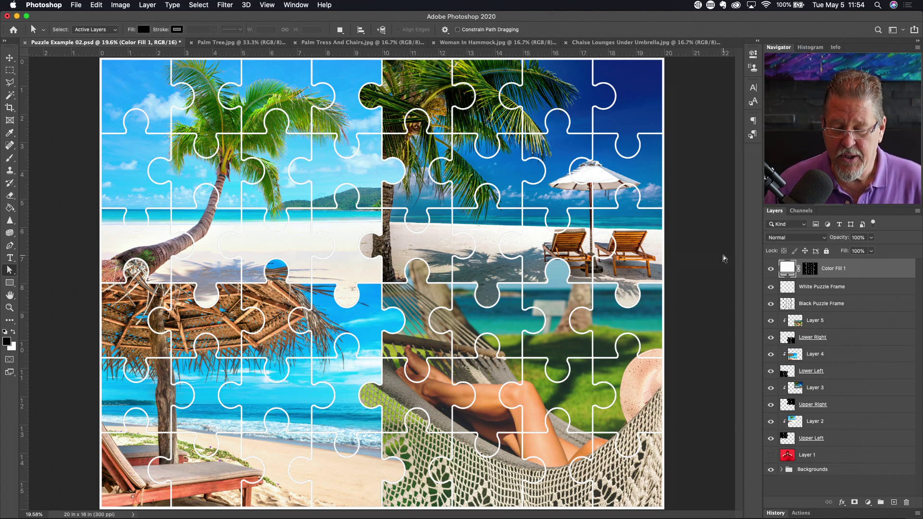
double_click(788, 269)
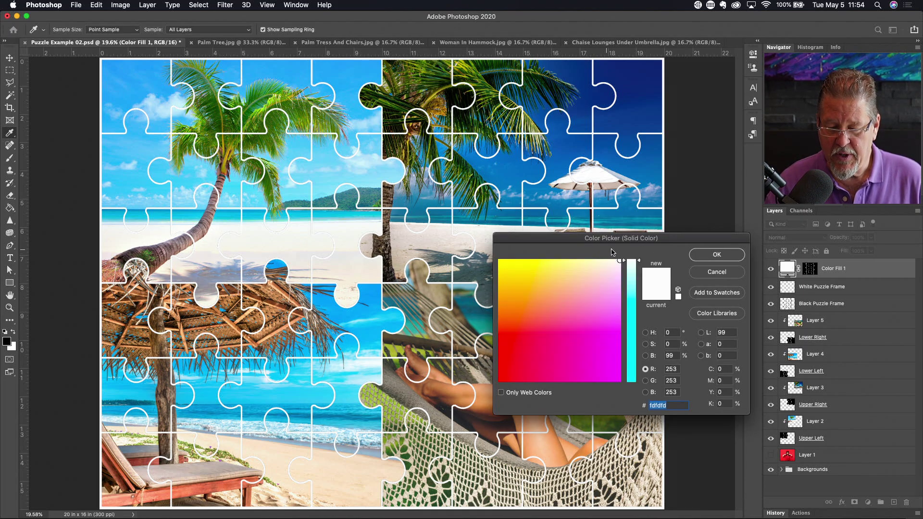
click(715, 273)
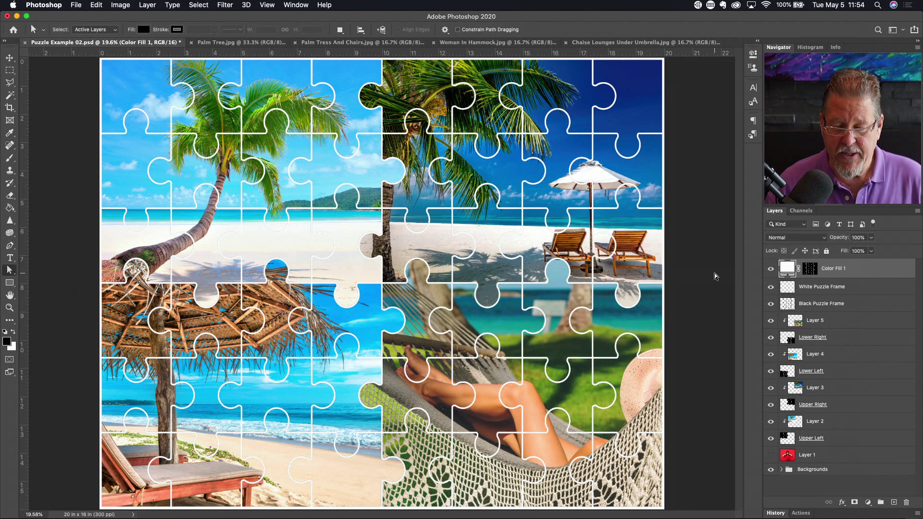